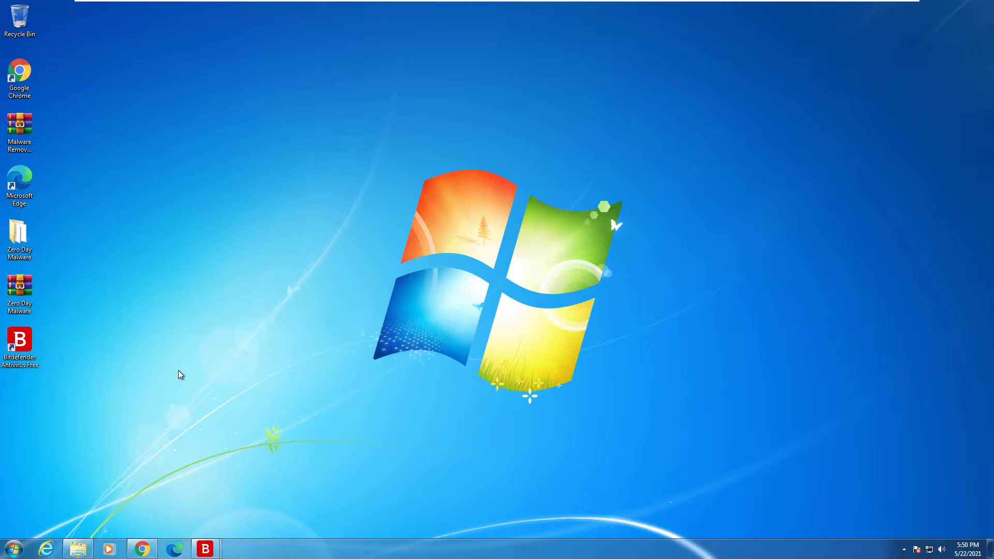
Select and then deselect the Zero Day Malware archive on the desktop while Bitdefender opens
click(26, 300)
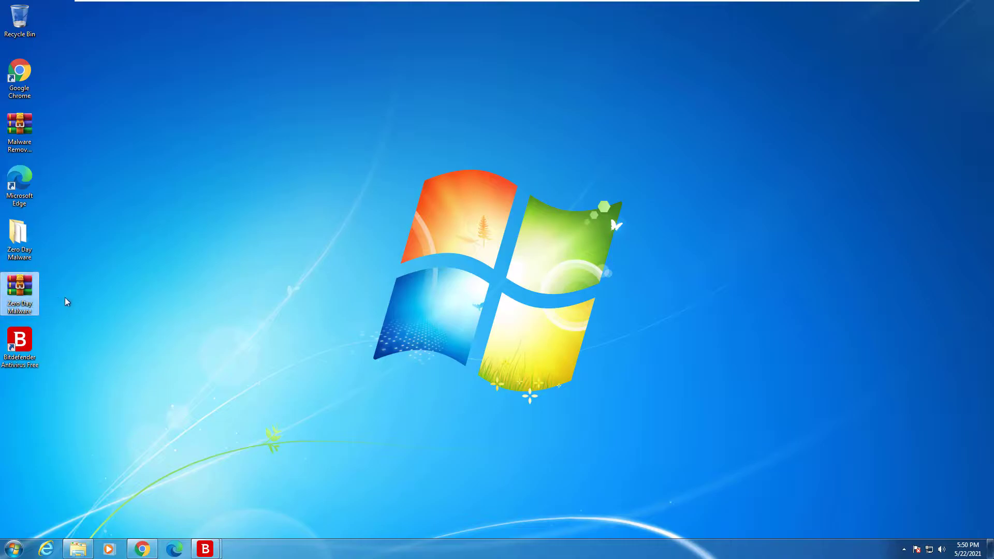
click(718, 354)
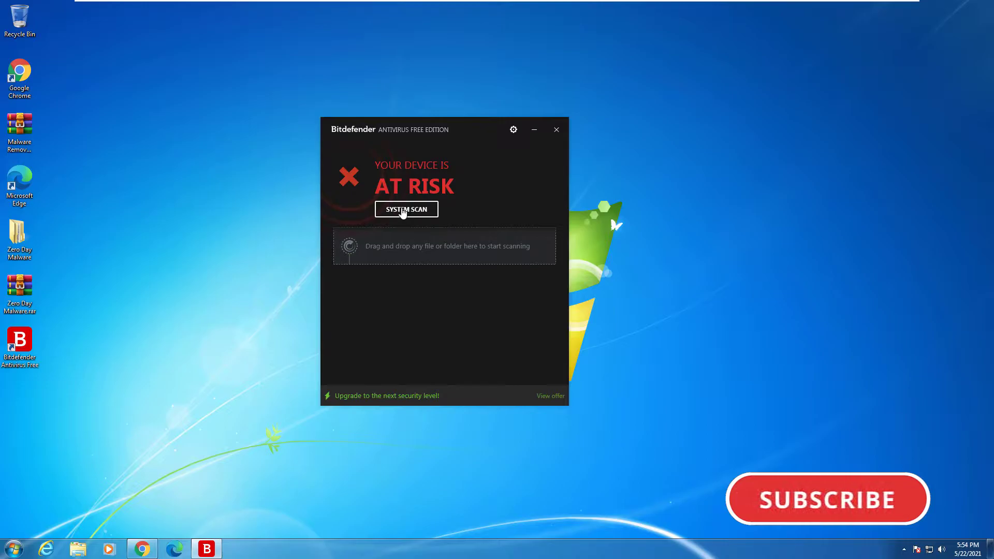
Scroll through the Bitdefender thank-you comparison page in Chrome, then close the browser
click(142, 549)
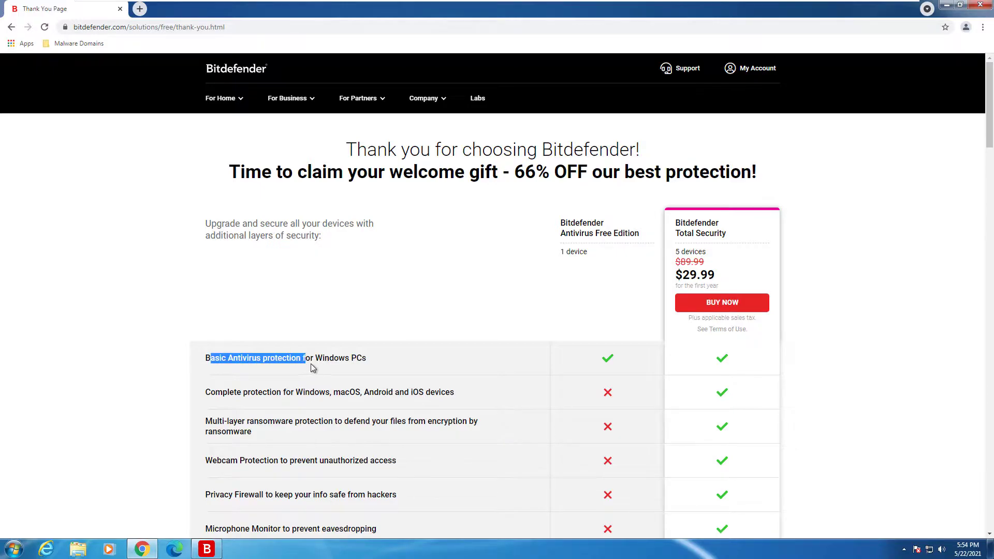
scroll(384, 357, down, 1)
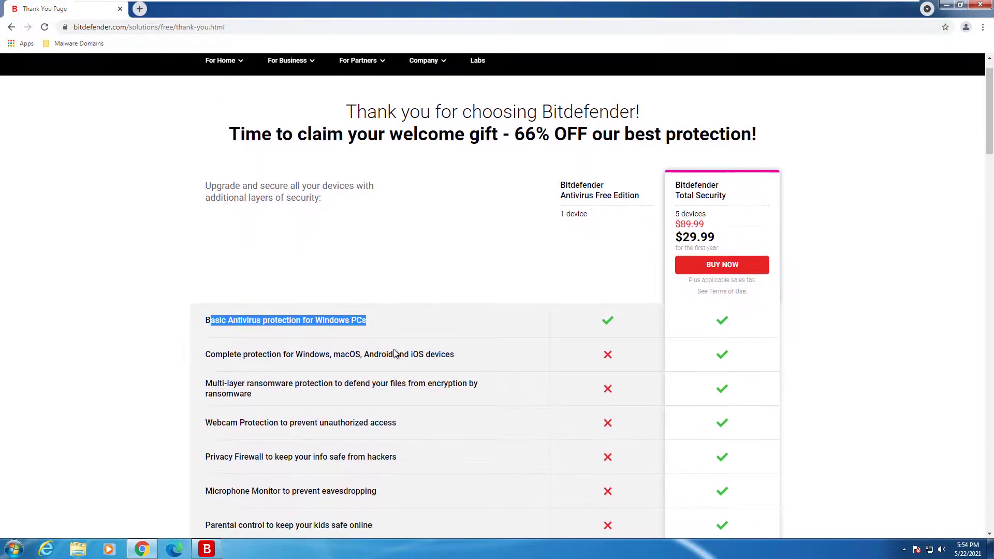
scroll(352, 338, down, 2)
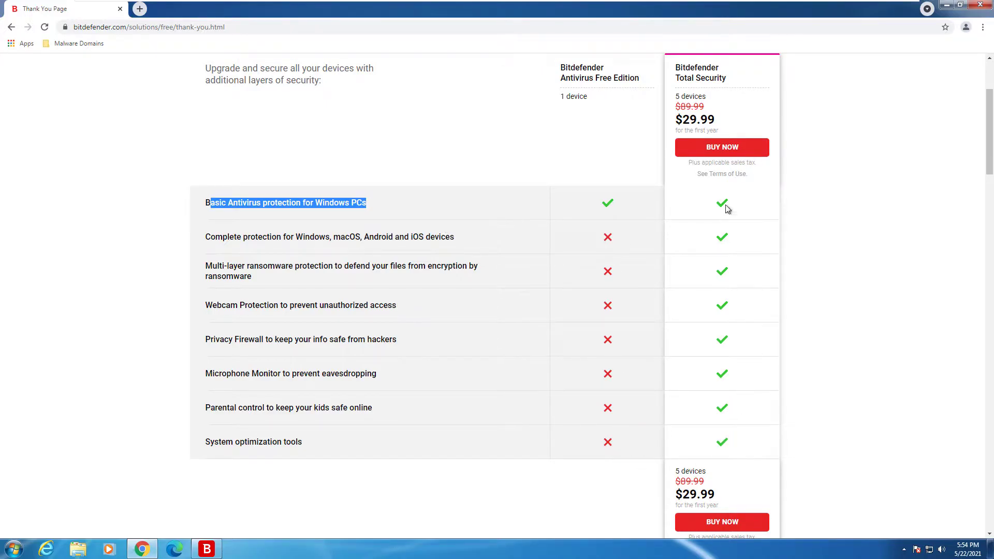
scroll(726, 310, up, 2)
scroll(612, 335, down, 1)
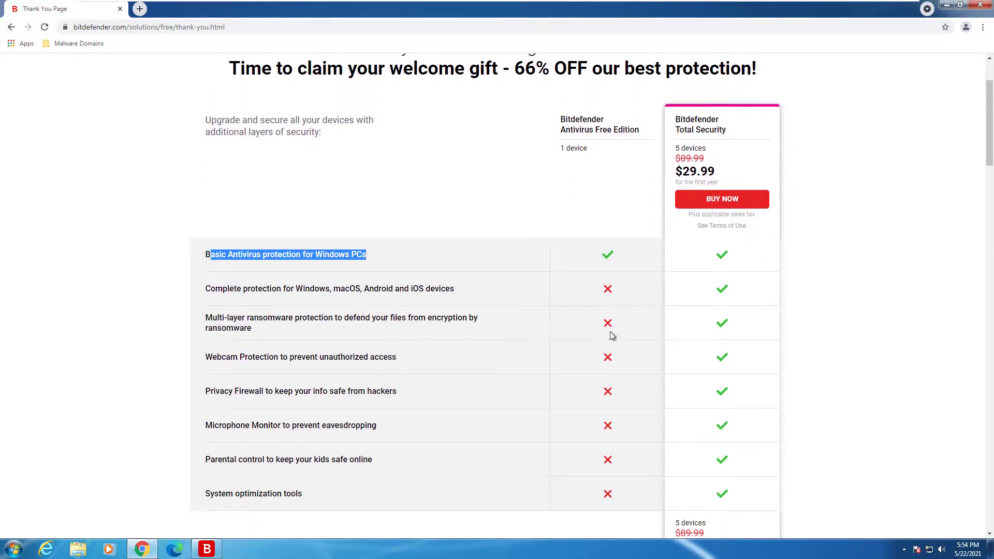
click(209, 254)
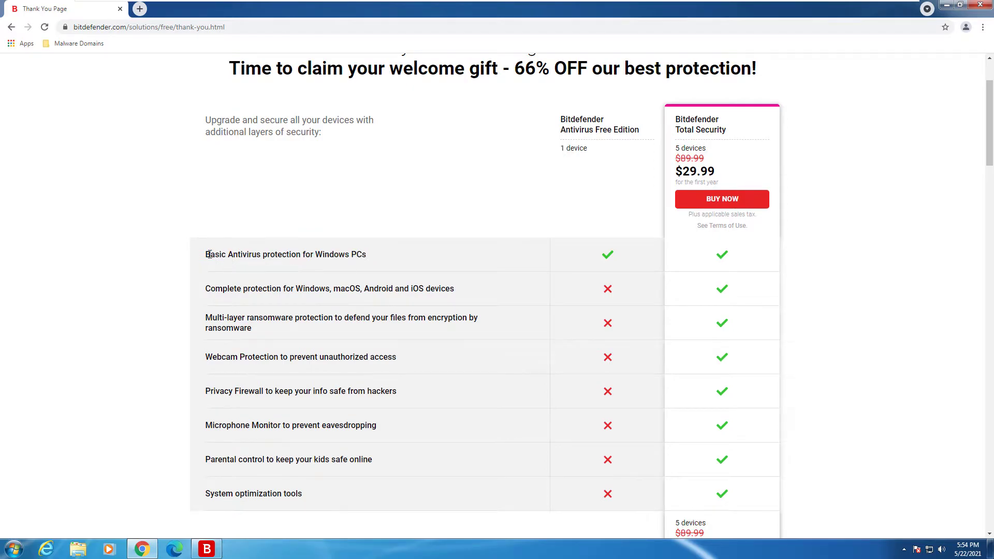
click(369, 252)
scroll(396, 280, up, 2)
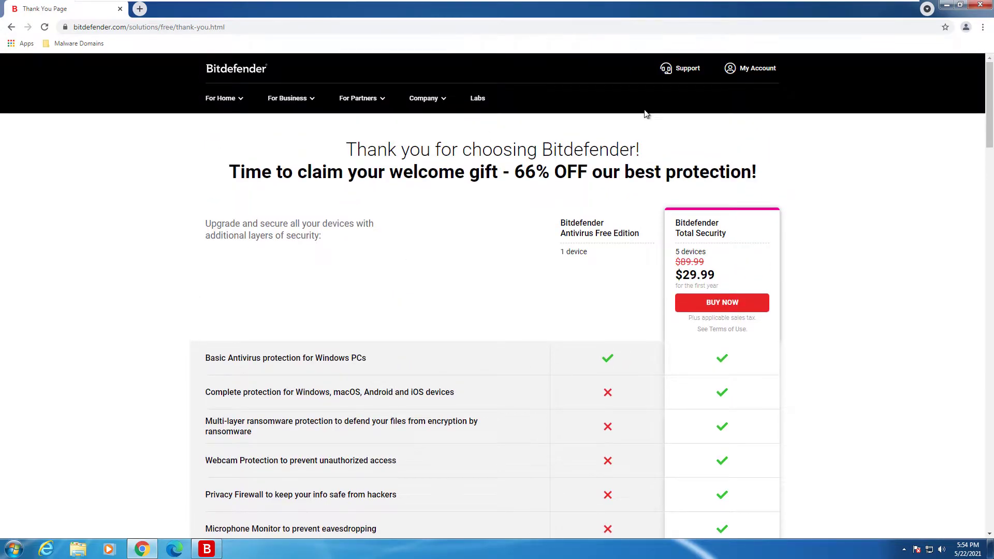
click(981, 4)
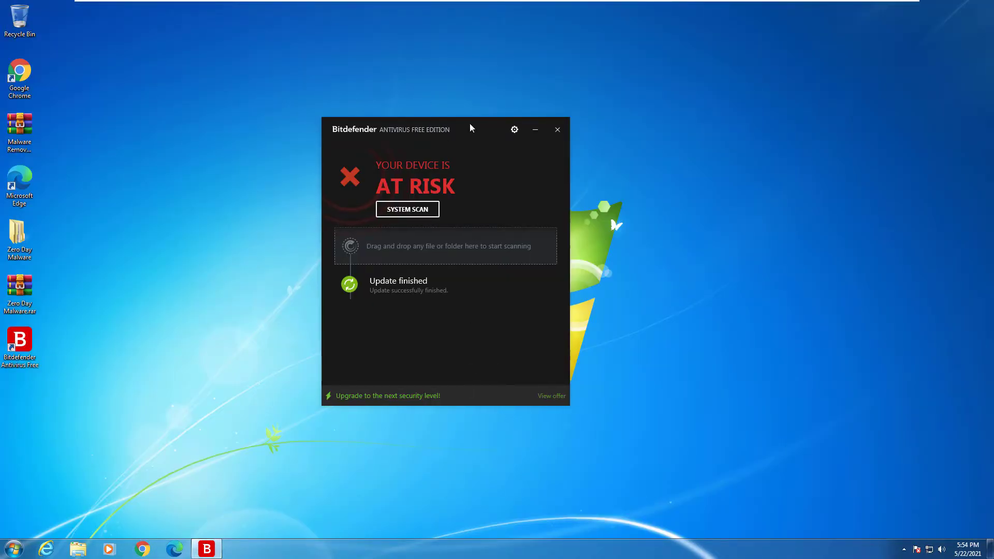
Extract procexp64.exe from Malware Removal Tools.zip onto the desktop
drag(470, 124, 809, 118)
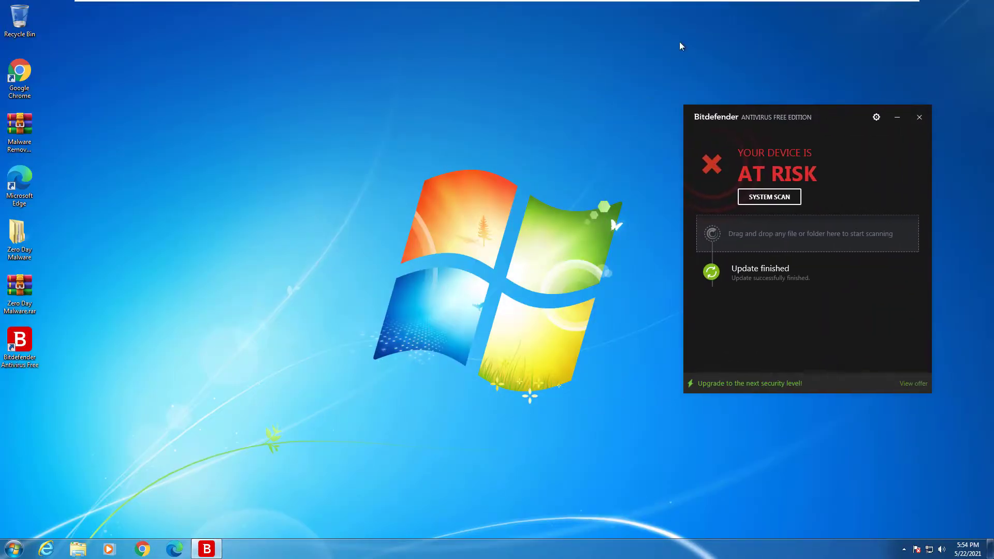
double_click(31, 123)
click(191, 172)
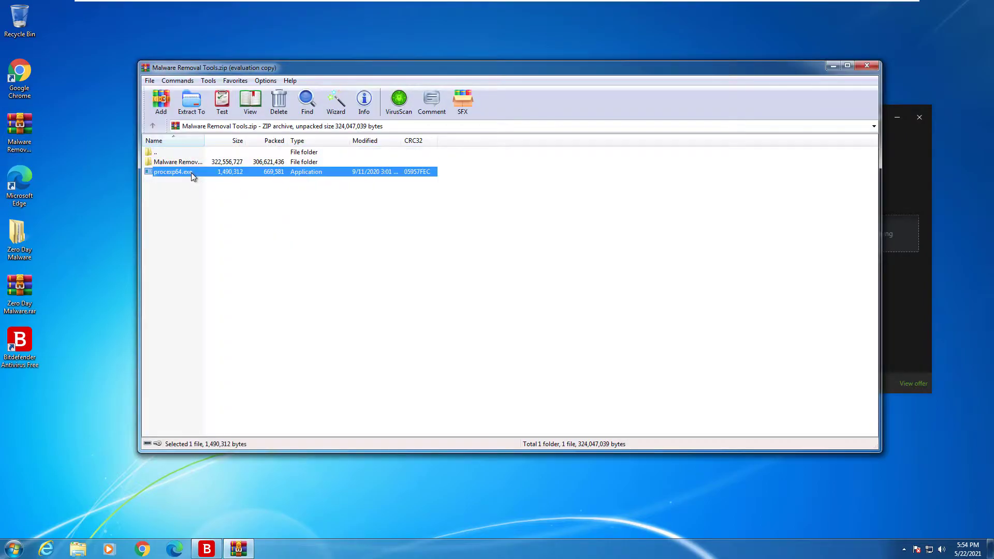
right_click(191, 172)
click(231, 192)
drag(313, 261, 93, 189)
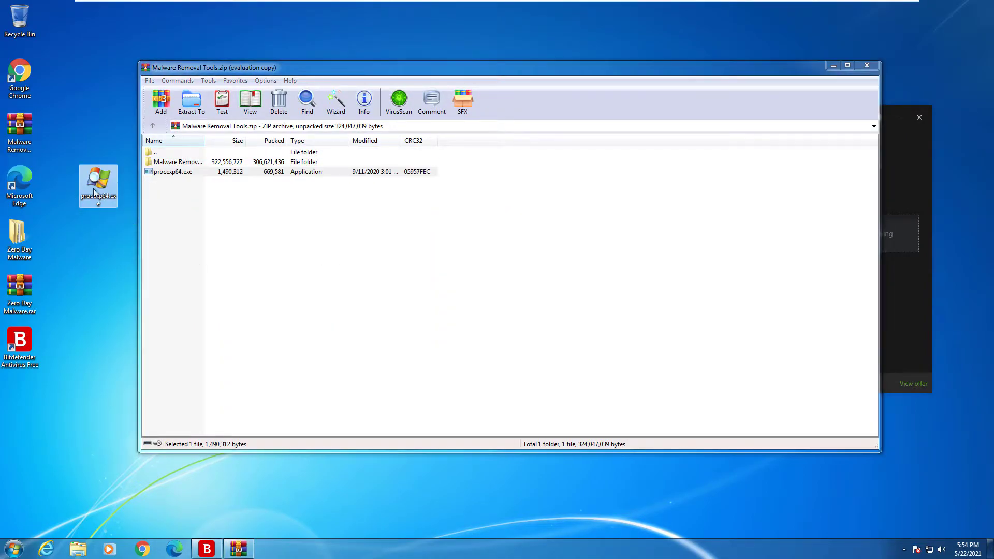
Run procexp64 as administrator, accept the Sysinternals licence, and close WinRAR
right_click(103, 187)
click(152, 205)
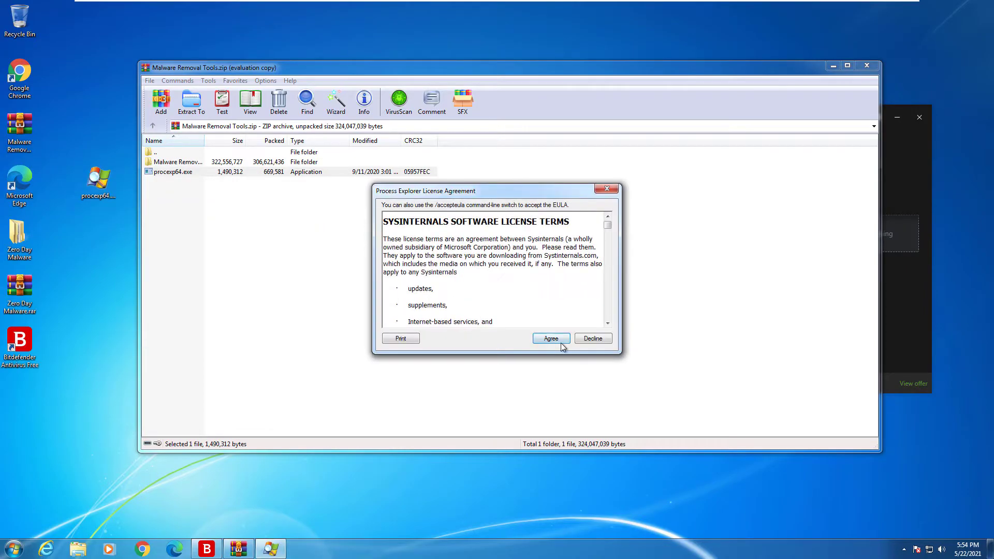
click(546, 339)
click(862, 70)
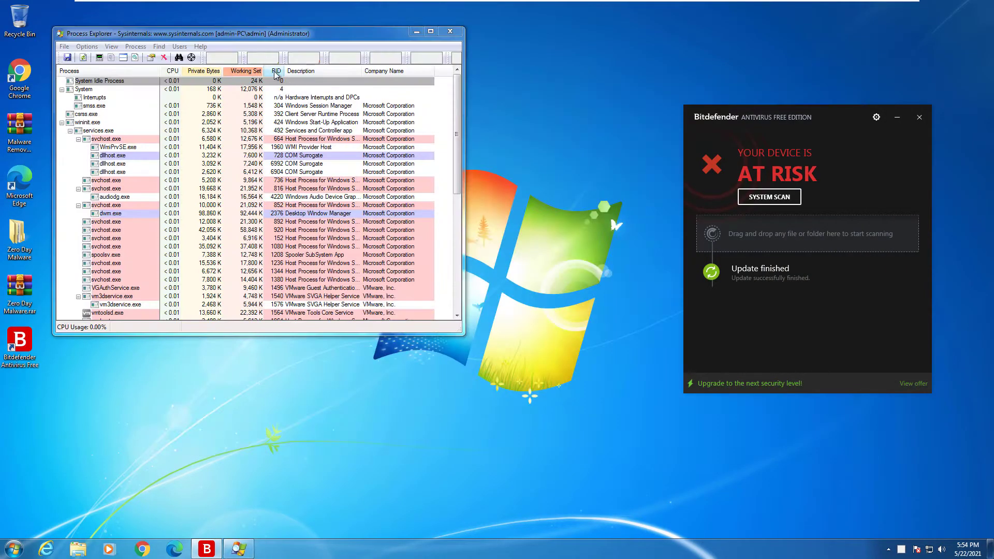
Open the inner Zero Day Malware folder and arrange it beside Process Explorer
drag(270, 43, 992, 204)
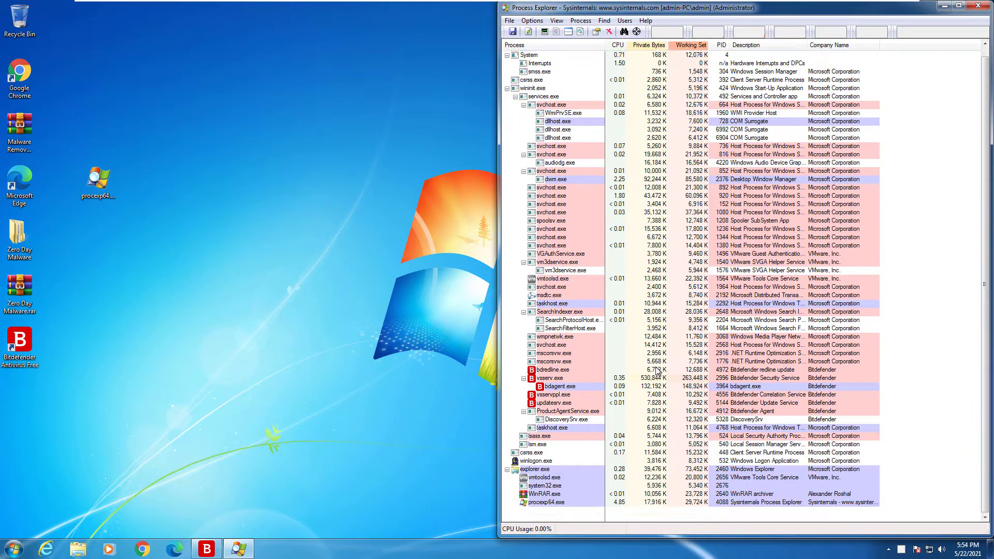
double_click(18, 235)
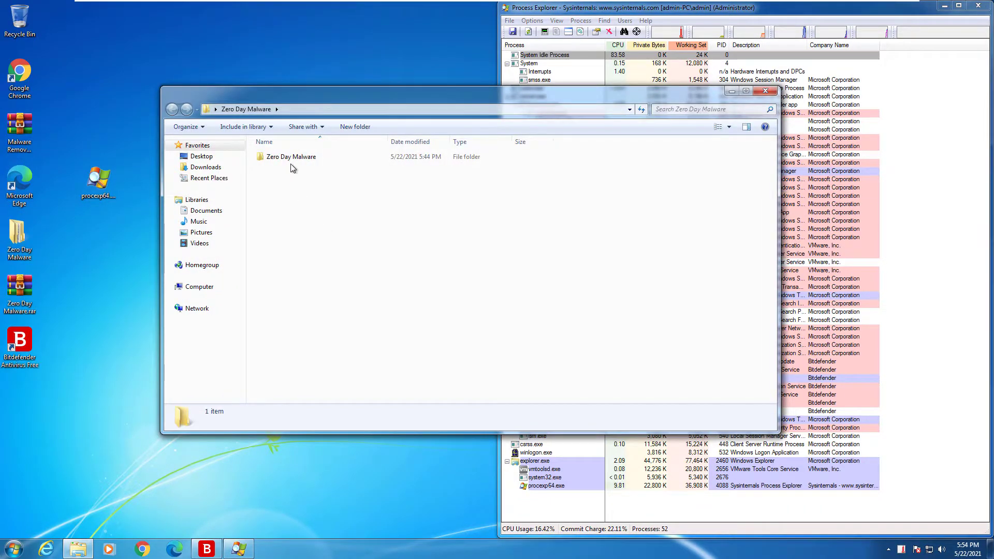
double_click(291, 157)
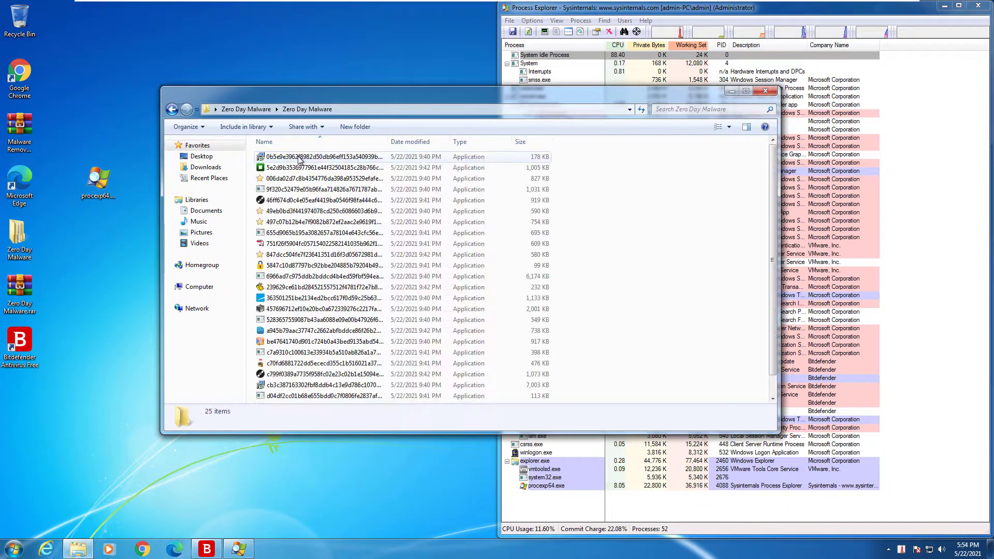
drag(358, 98, 241, 82)
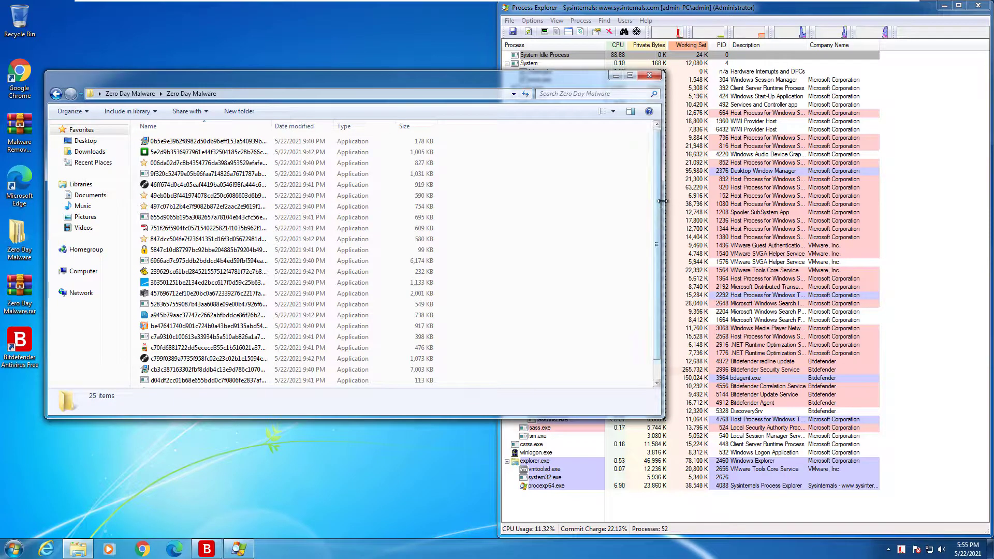
drag(663, 202, 390, 187)
drag(283, 81, 327, 88)
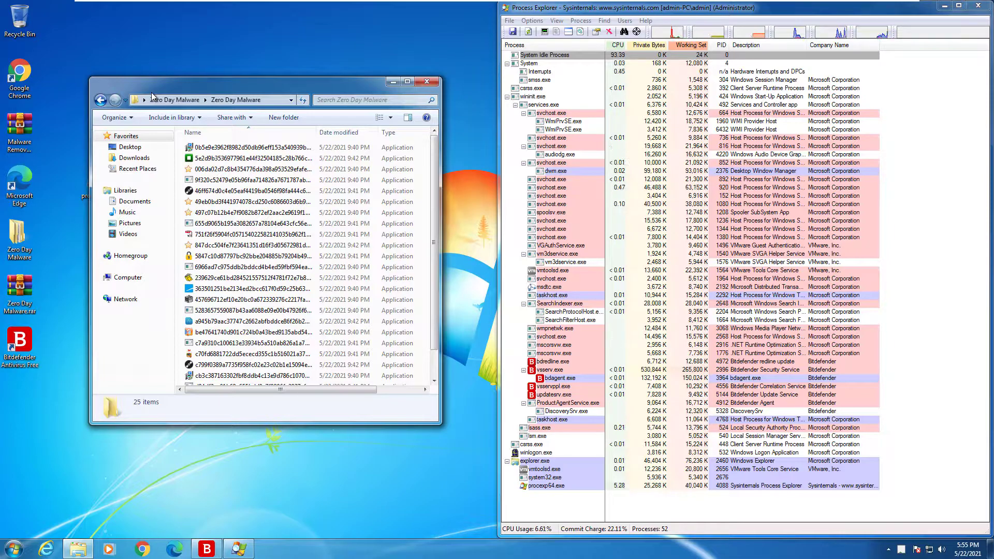
drag(232, 87, 255, 99)
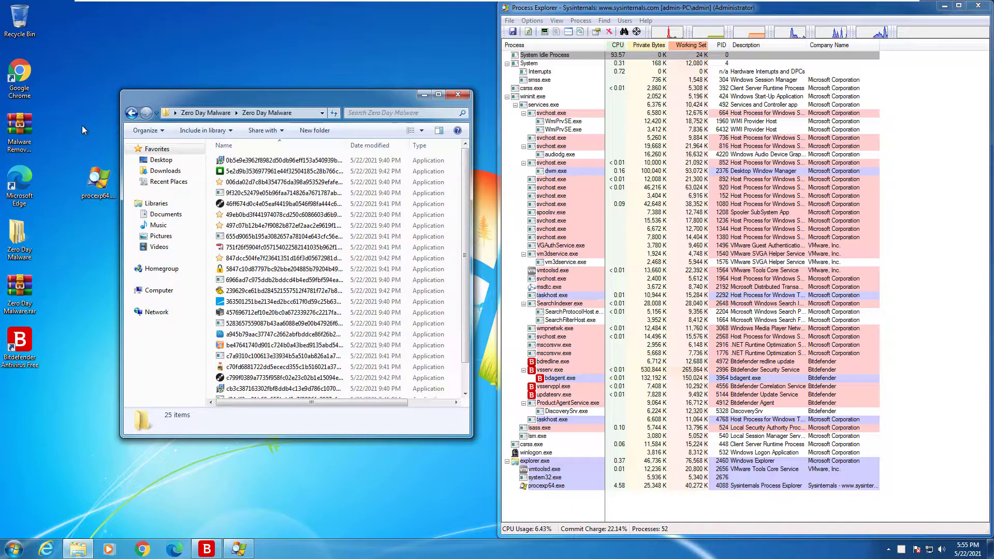
Scan the 25 sample files, then restore the Bitdefender window
scroll(435, 383, down, 1)
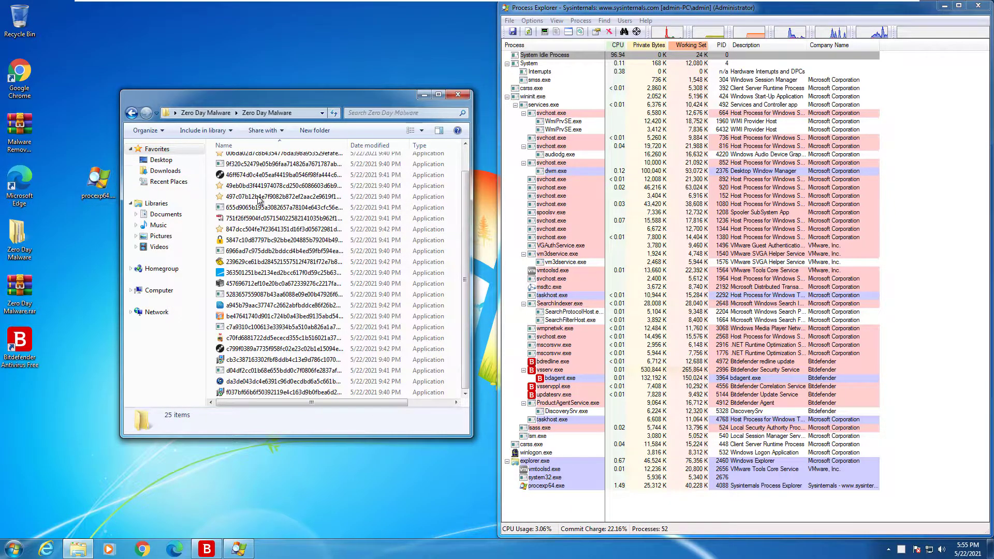
scroll(259, 201, up, 1)
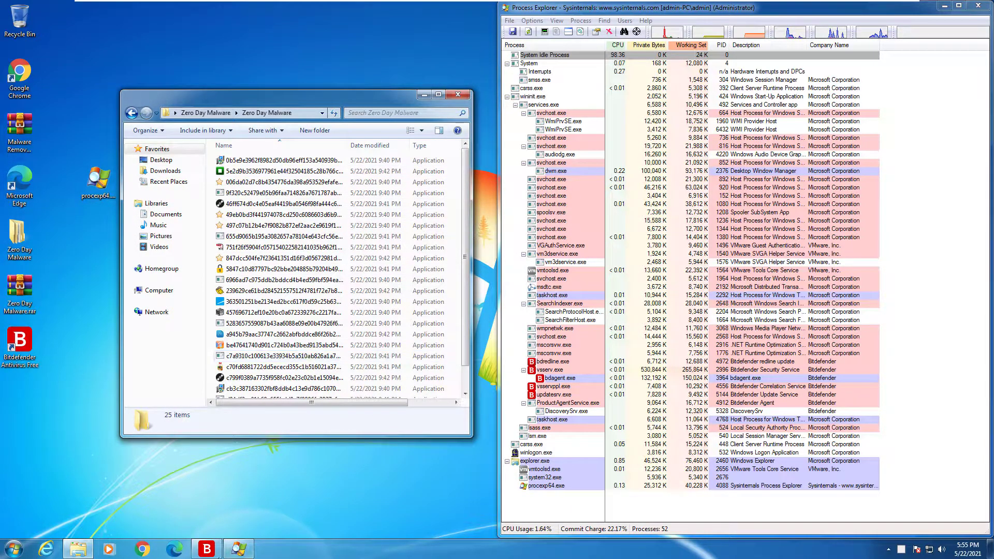
click(208, 550)
drag(805, 116, 791, 114)
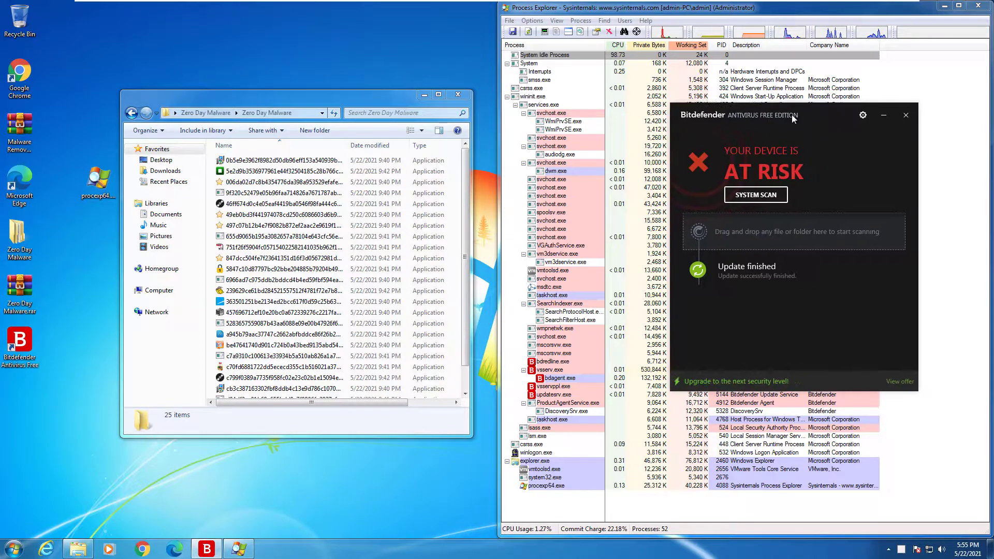
Check that Bitdefender's Protection Shield is On, then close both Bitdefender windows
click(864, 115)
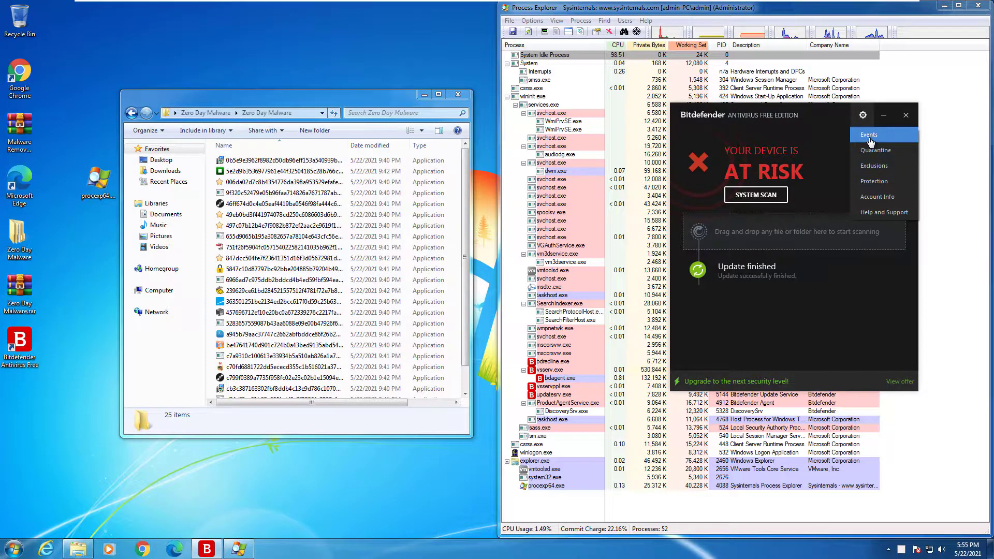
click(874, 181)
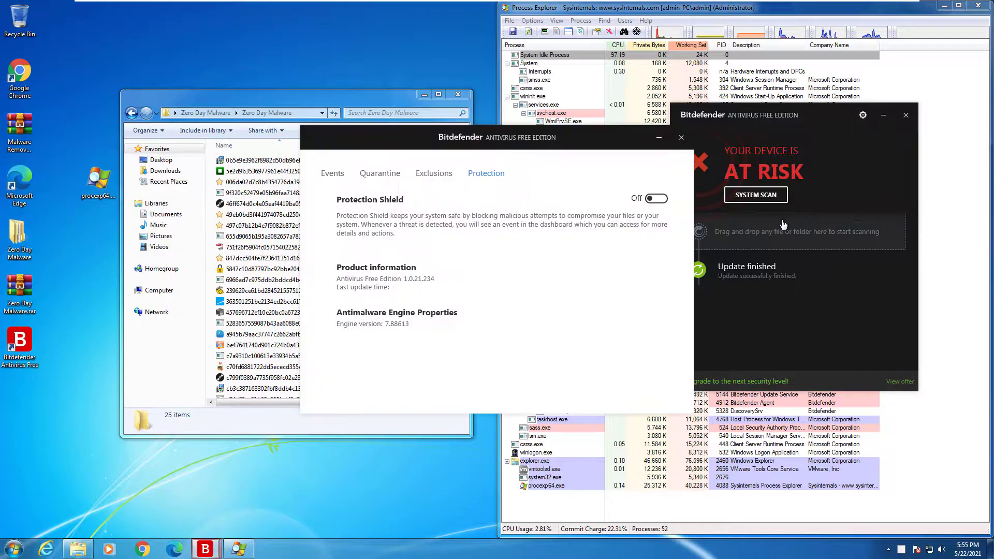
click(681, 137)
click(906, 115)
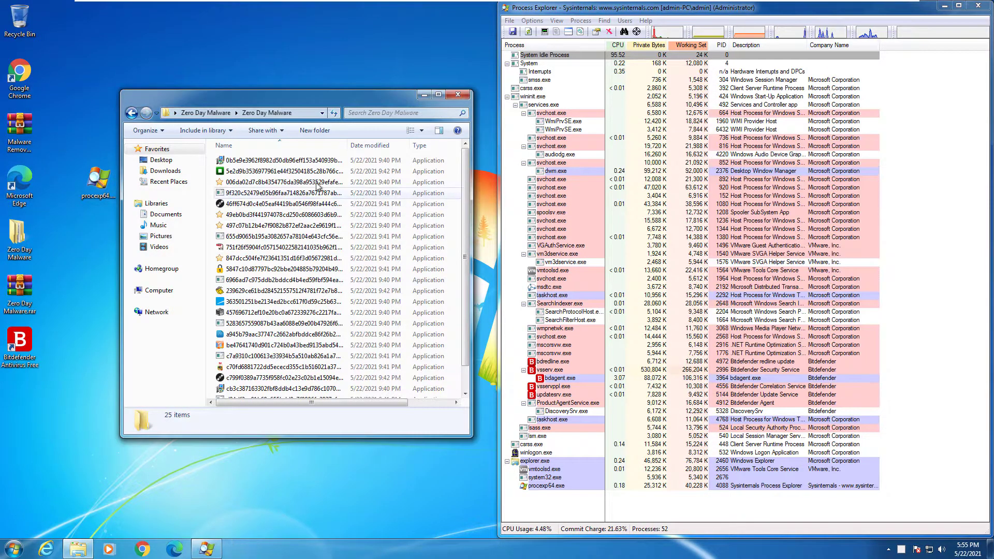
Run the first three samples as administrator, dismissing setup, compatibility and file-in-use errors
right_click(279, 162)
click(301, 190)
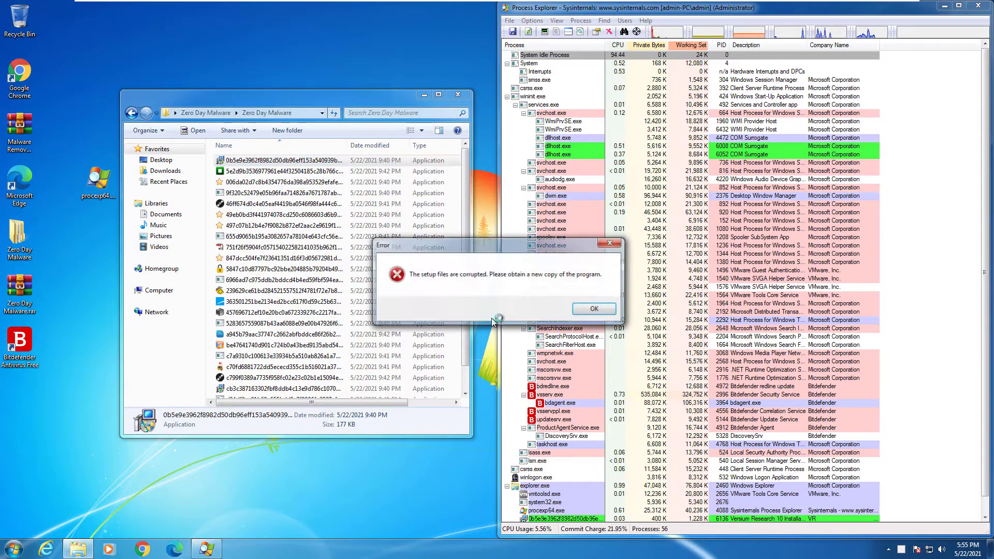
key(Return)
right_click(282, 172)
click(321, 193)
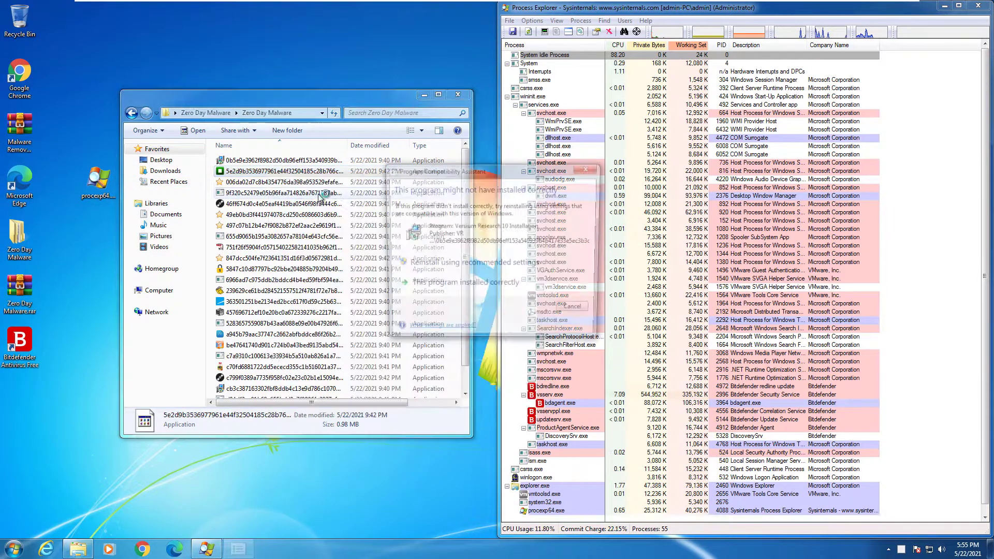
click(474, 264)
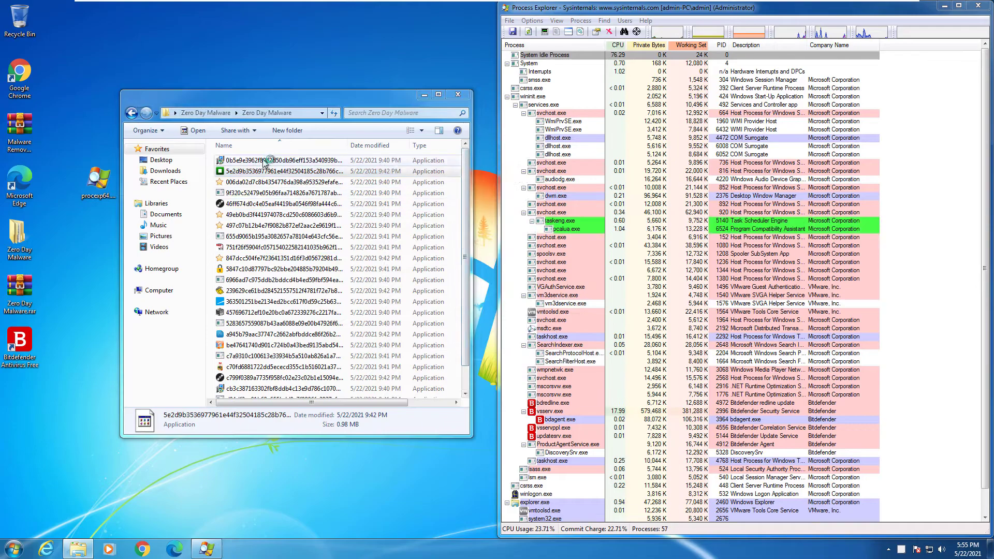
right_click(273, 172)
click(290, 190)
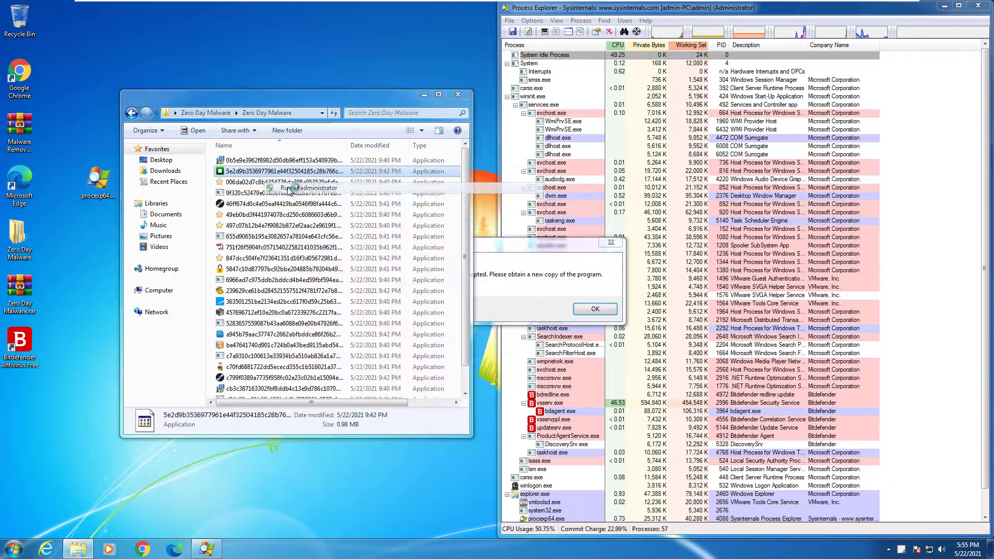
click(564, 271)
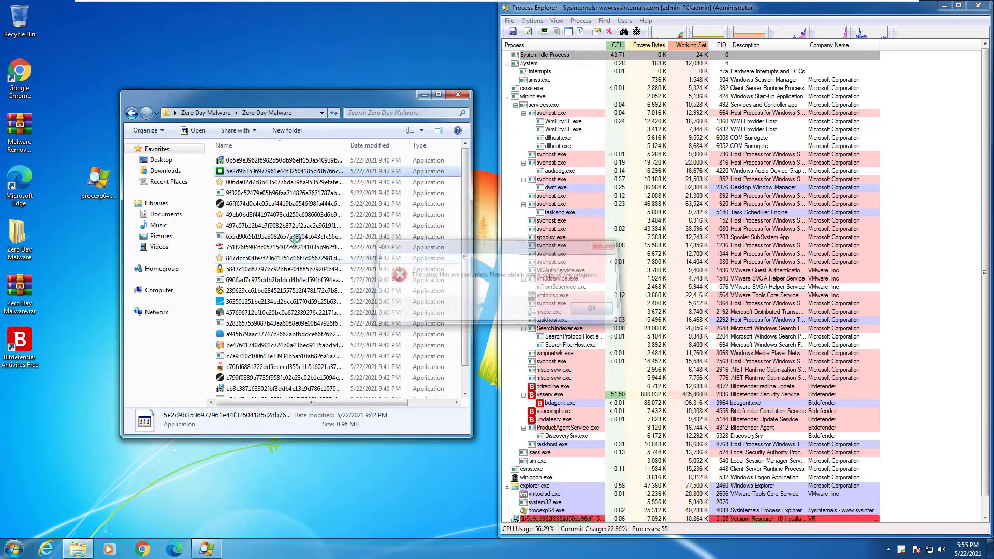
right_click(251, 181)
click(275, 198)
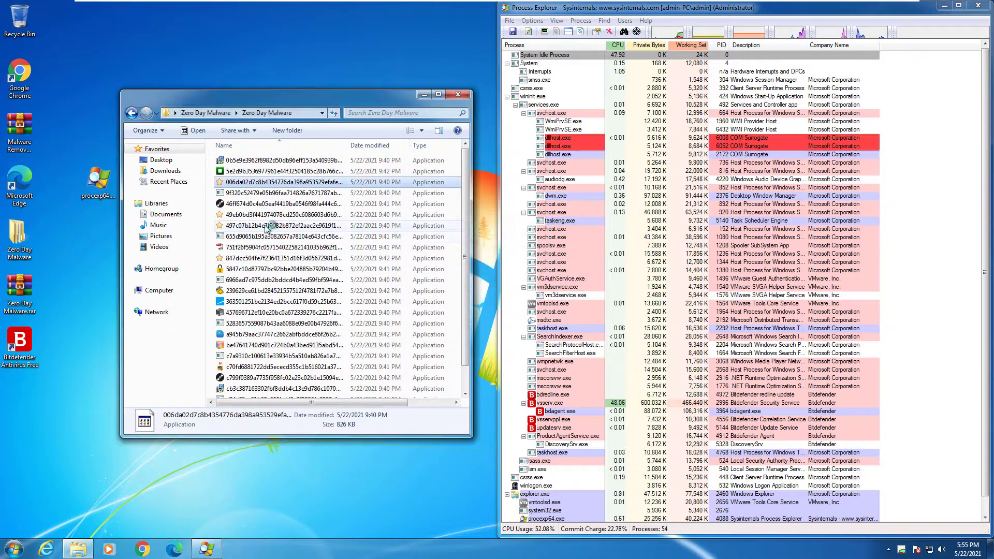
Run the next batch of samples as administrator, closing each access-denied error
right_click(289, 193)
click(302, 206)
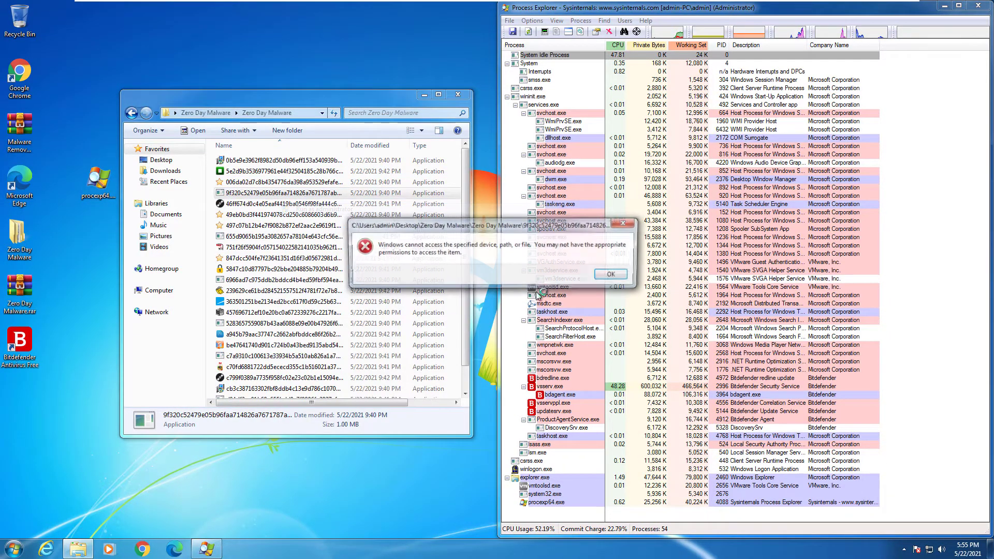
click(612, 275)
right_click(251, 193)
right_click(251, 192)
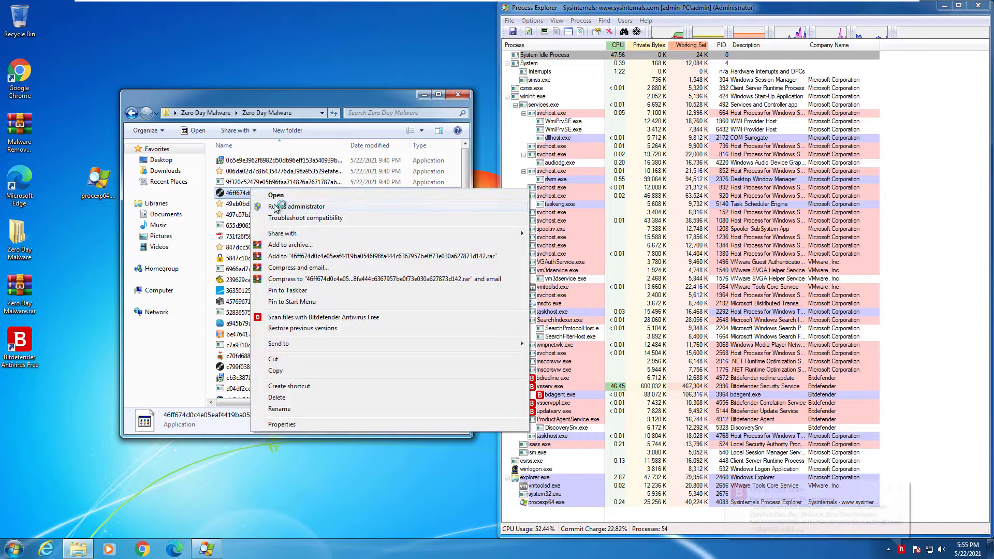
click(275, 207)
key(Return)
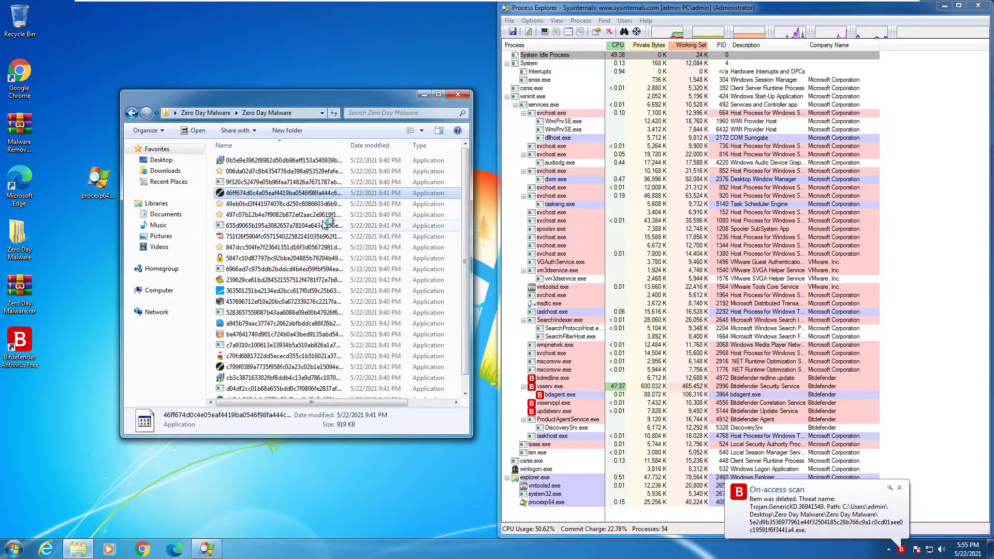
right_click(265, 204)
click(288, 220)
key(Return)
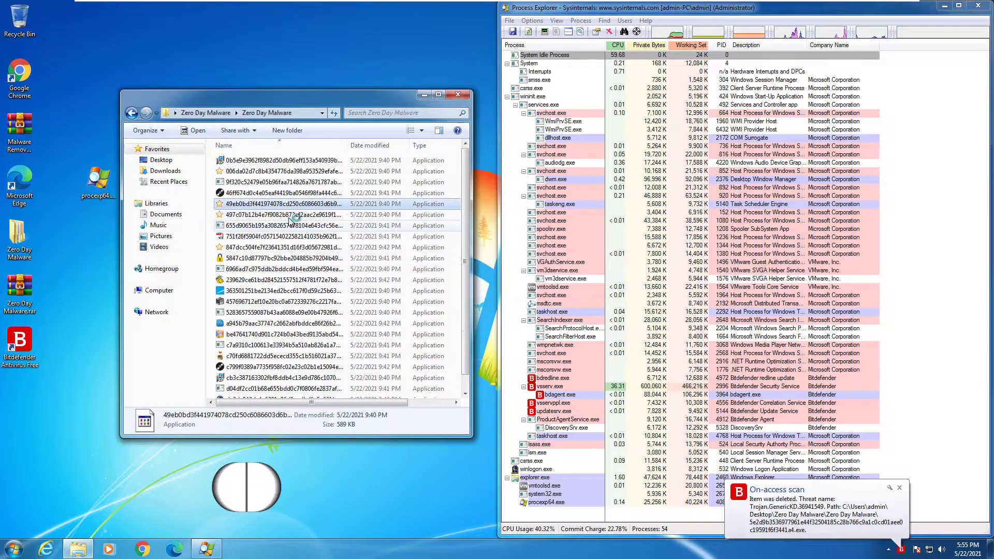
right_click(290, 215)
click(298, 232)
key(Return)
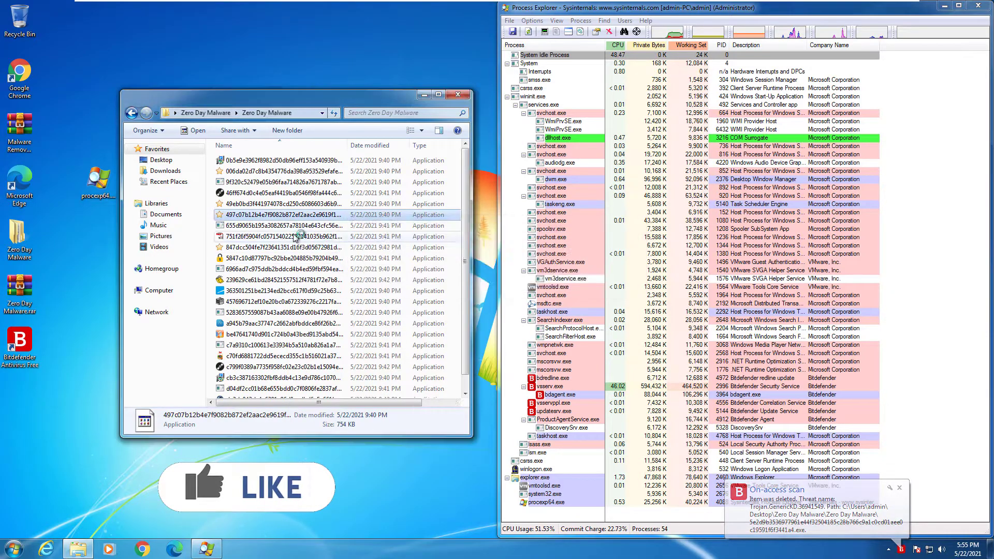
right_click(291, 214)
click(299, 231)
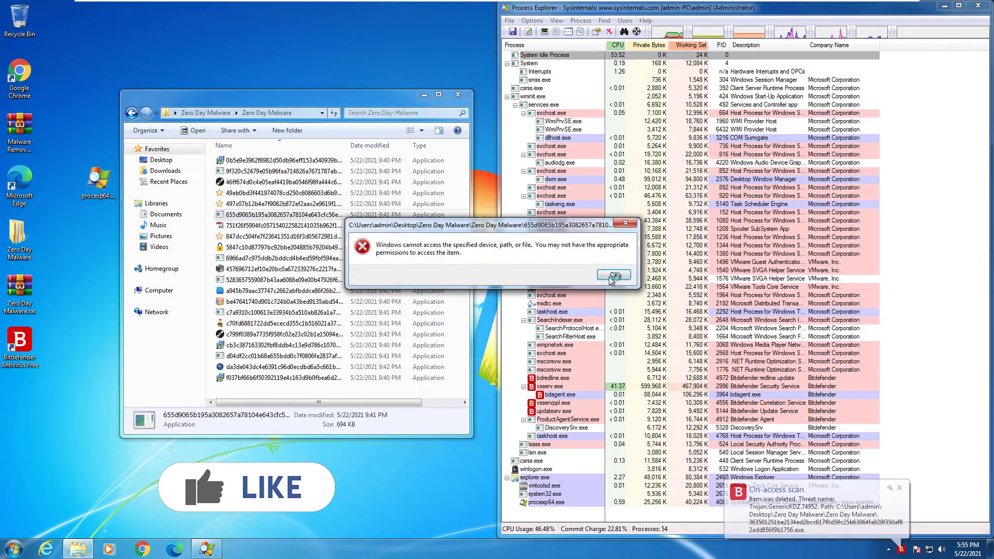
click(613, 277)
right_click(290, 226)
click(298, 242)
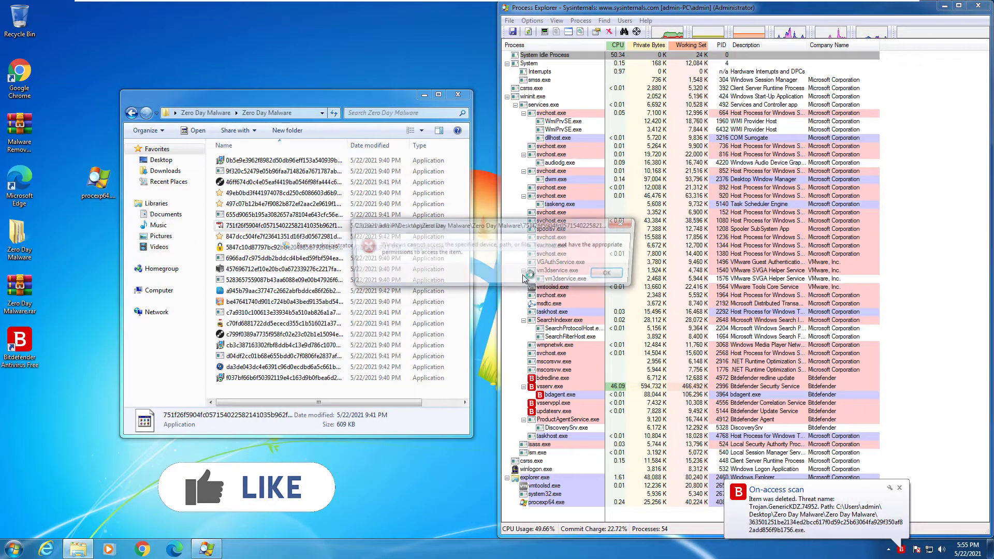
click(611, 275)
right_click(290, 236)
click(298, 253)
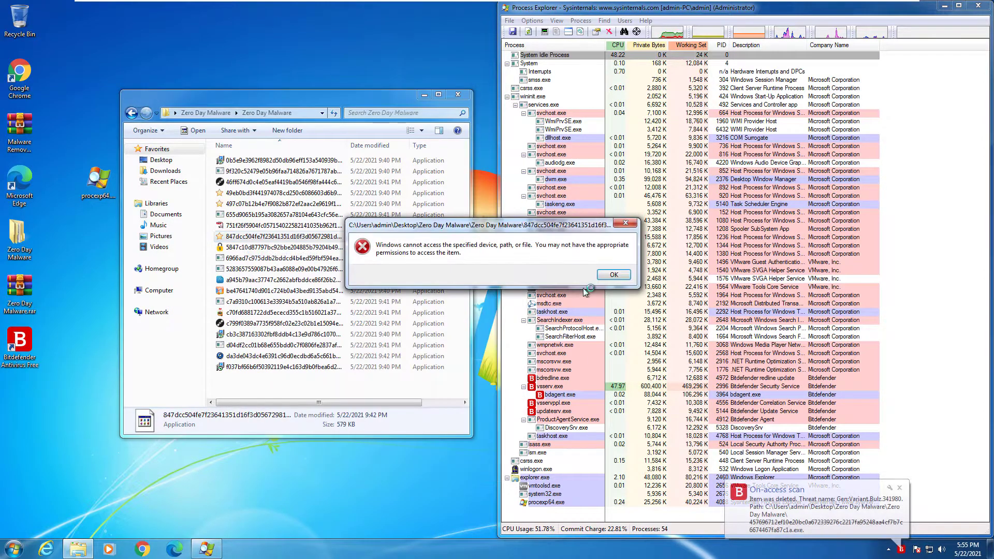
click(614, 275)
right_click(290, 247)
click(288, 264)
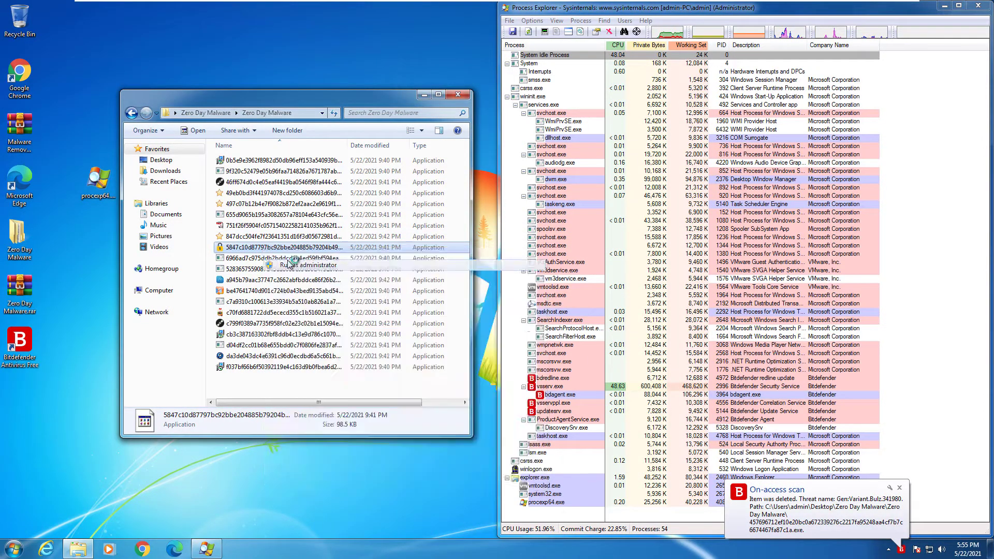
click(613, 275)
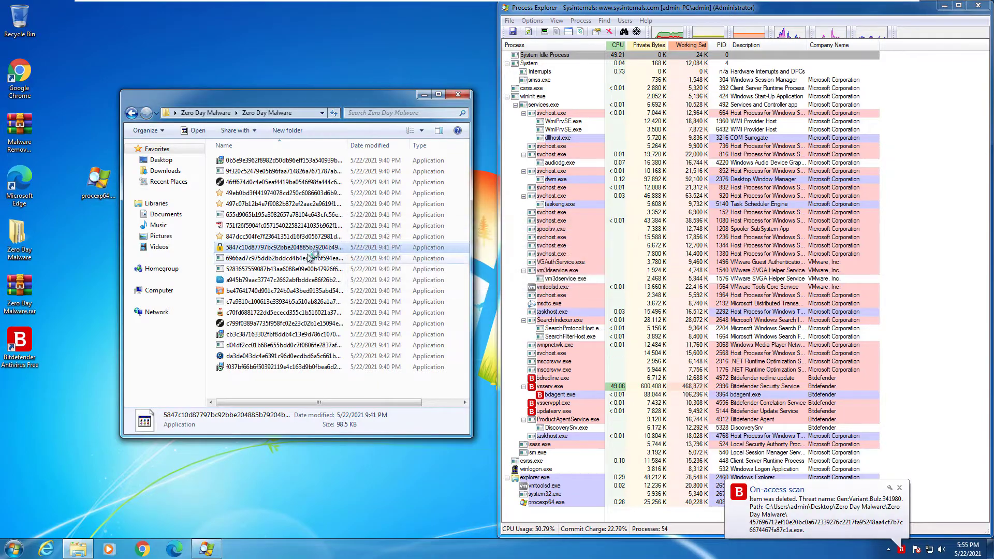
right_click(262, 259)
click(265, 276)
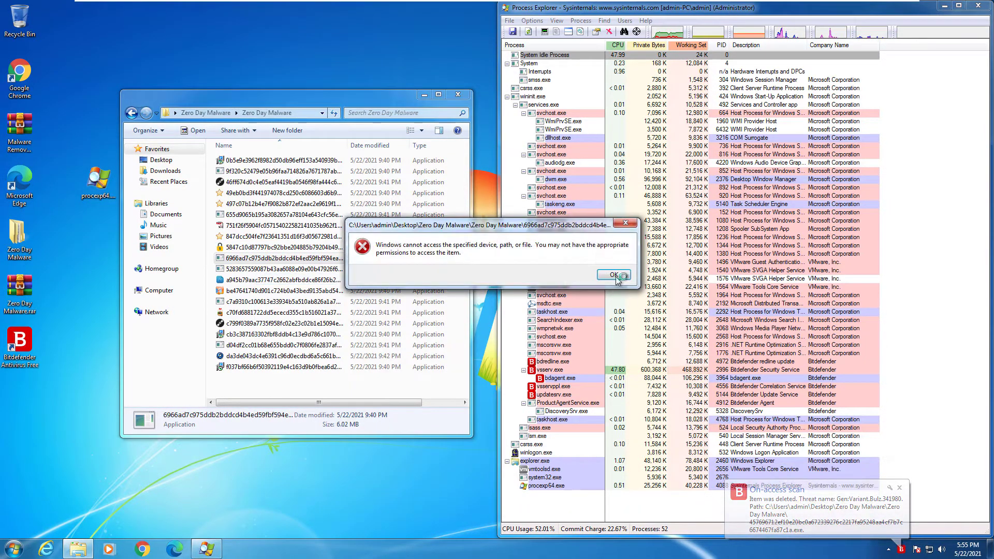
click(614, 275)
right_click(248, 269)
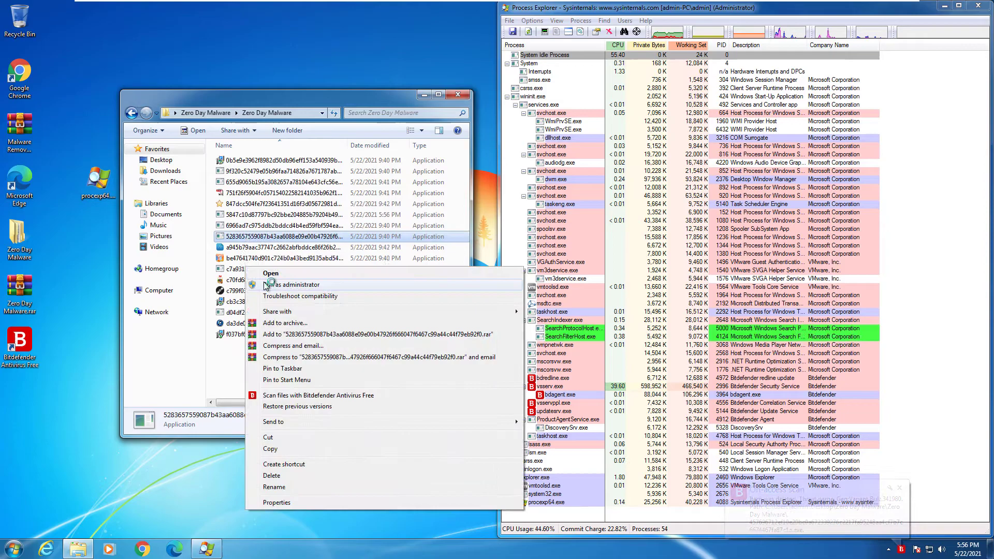
click(277, 283)
click(560, 272)
right_click(258, 239)
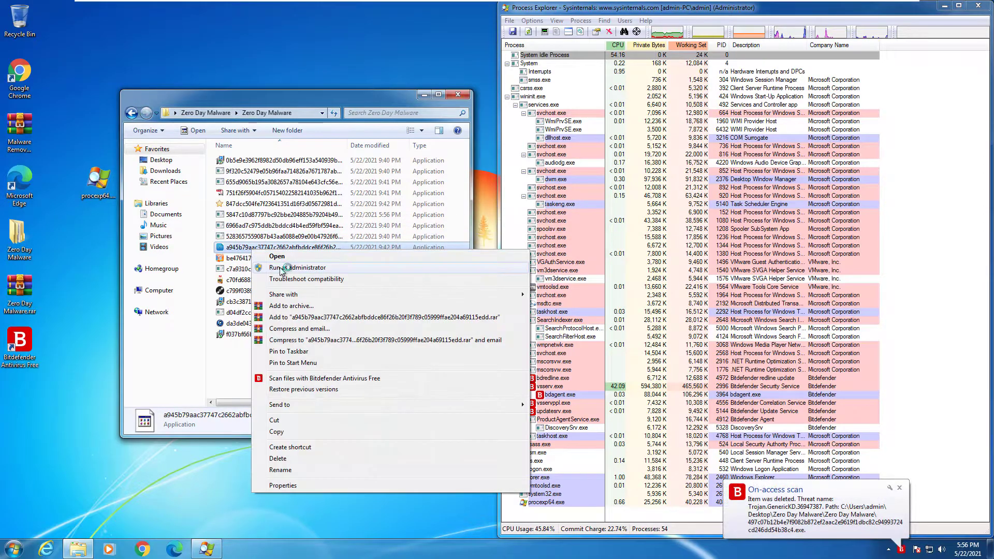
click(274, 254)
click(614, 275)
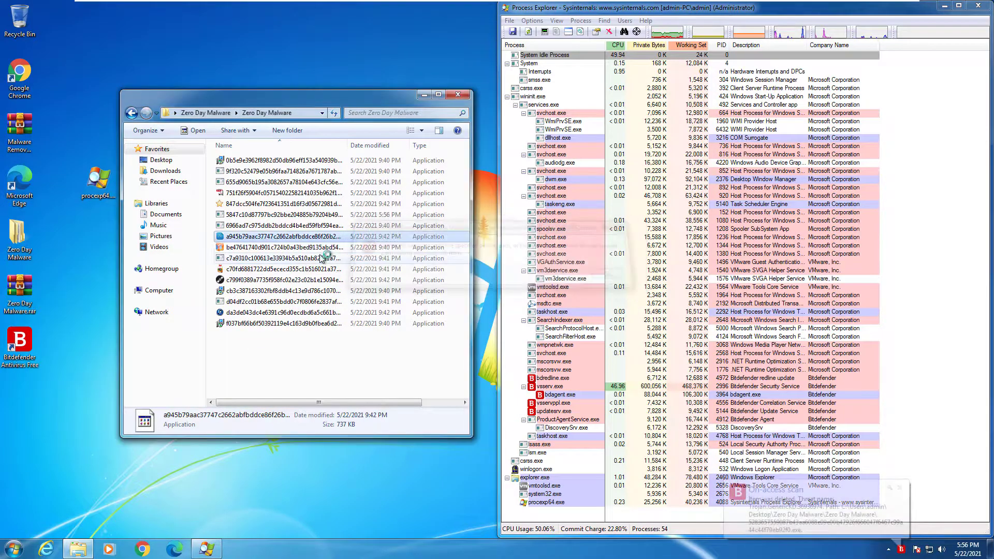
right_click(298, 248)
click(332, 269)
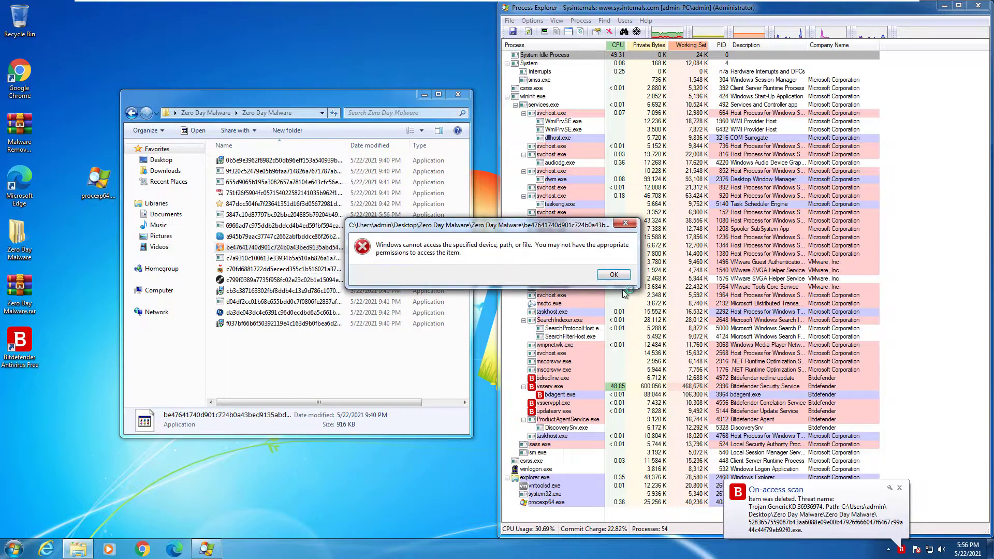
click(613, 272)
right_click(239, 257)
click(278, 273)
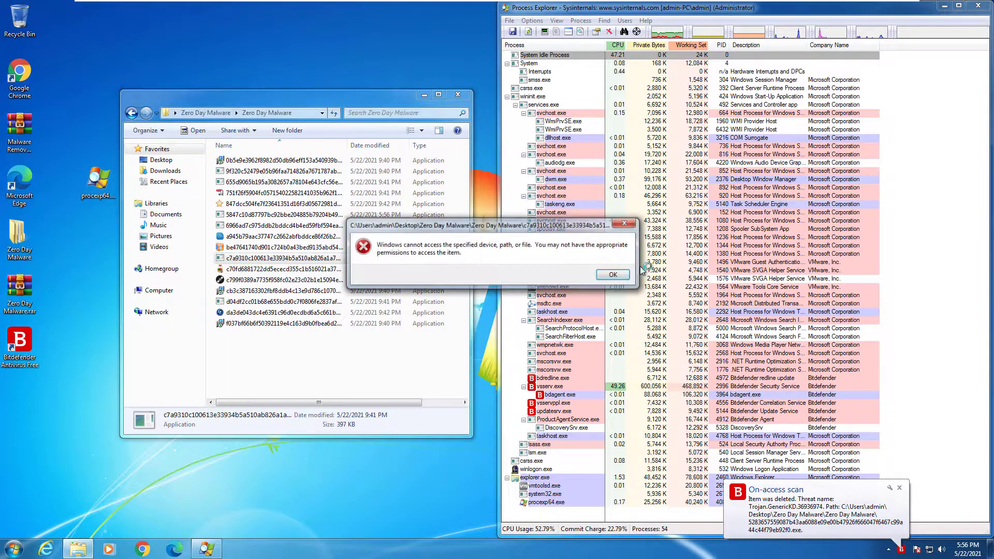
click(611, 271)
Run the remaining samples as administrator through the last one, then refresh the folder
click(243, 270)
right_click(243, 270)
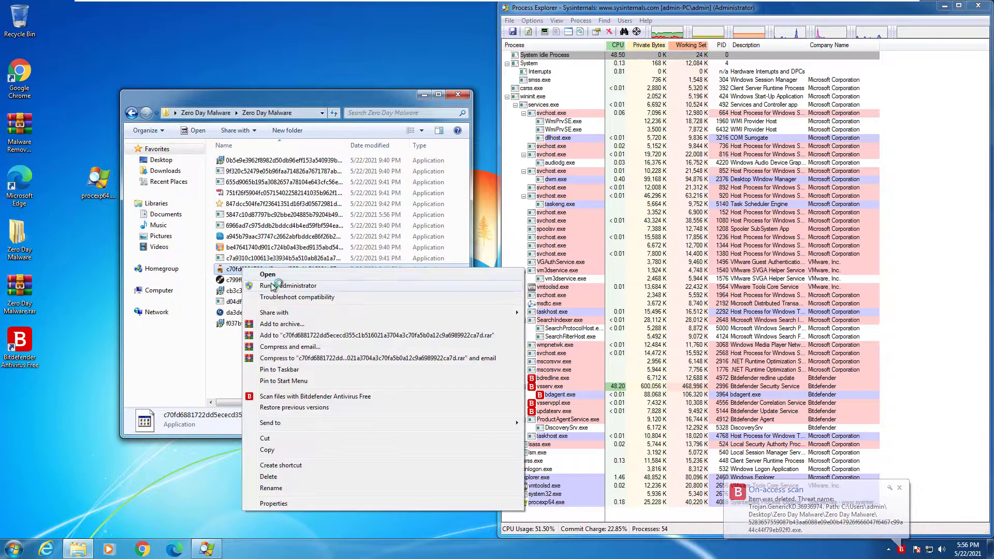
click(279, 286)
click(613, 272)
click(284, 282)
right_click(283, 282)
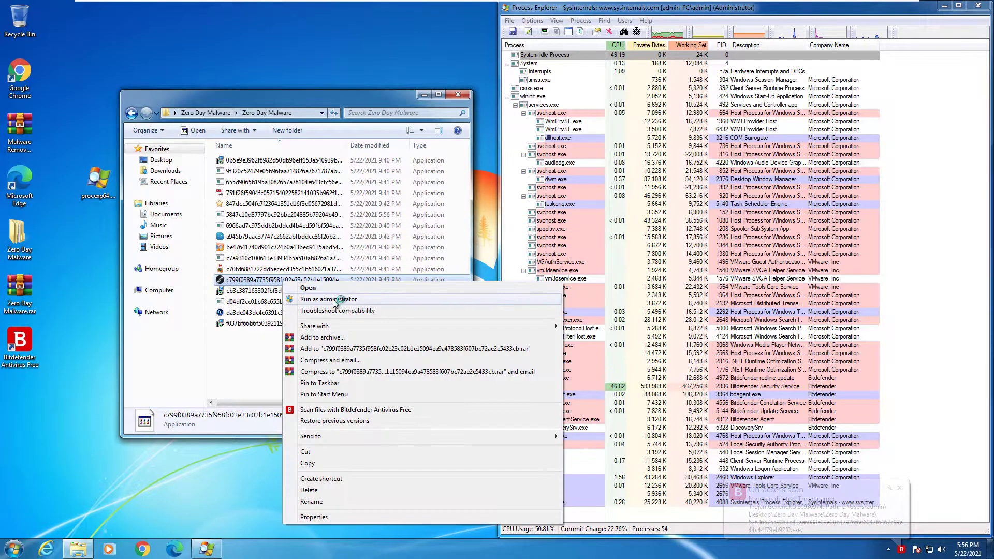
click(320, 299)
click(612, 272)
click(264, 270)
right_click(263, 271)
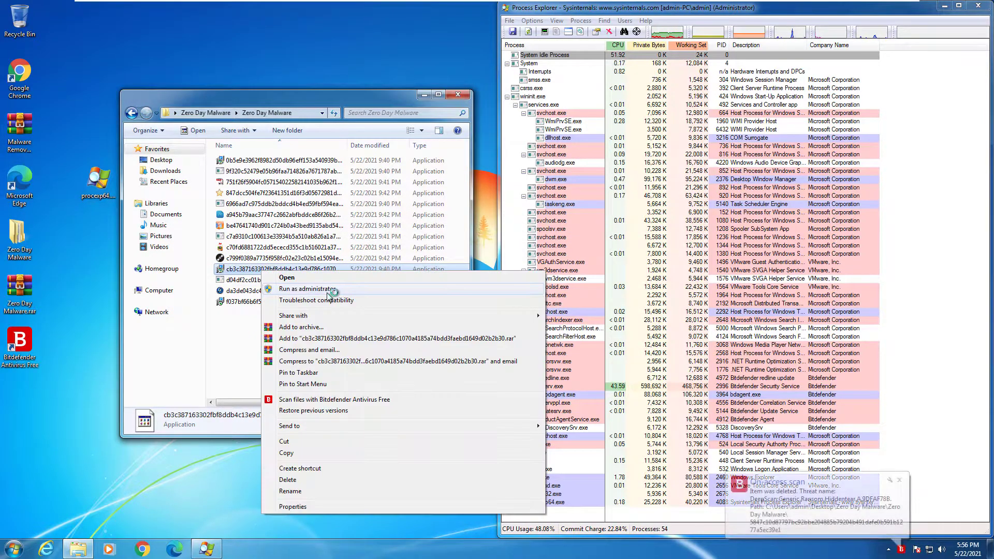
click(290, 289)
click(616, 286)
right_click(258, 280)
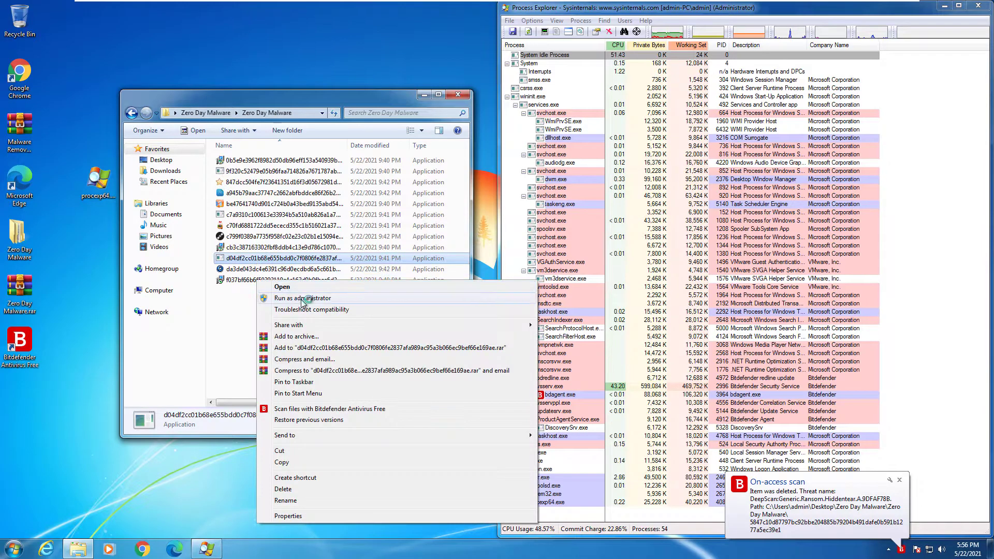
click(297, 298)
click(613, 273)
right_click(288, 269)
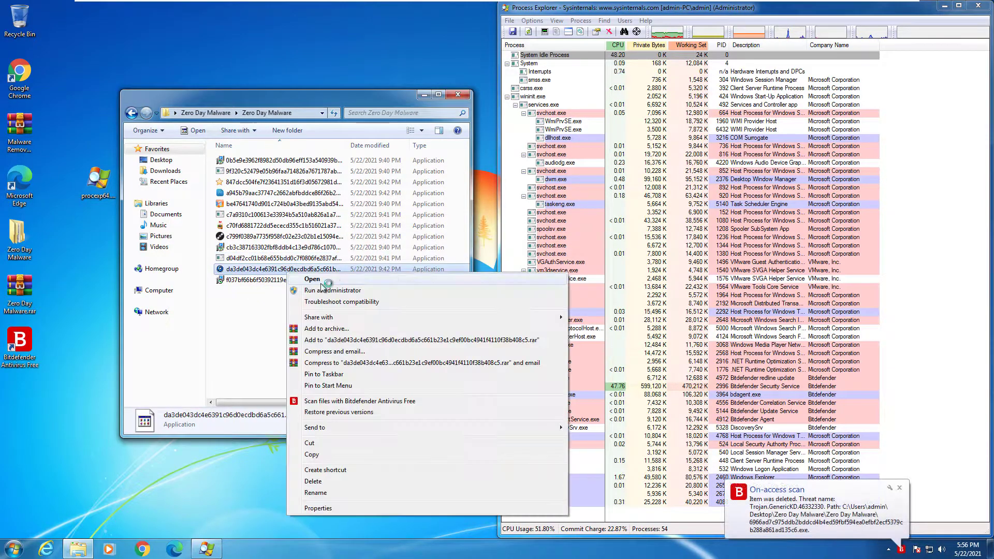
click(298, 287)
click(616, 299)
right_click(275, 279)
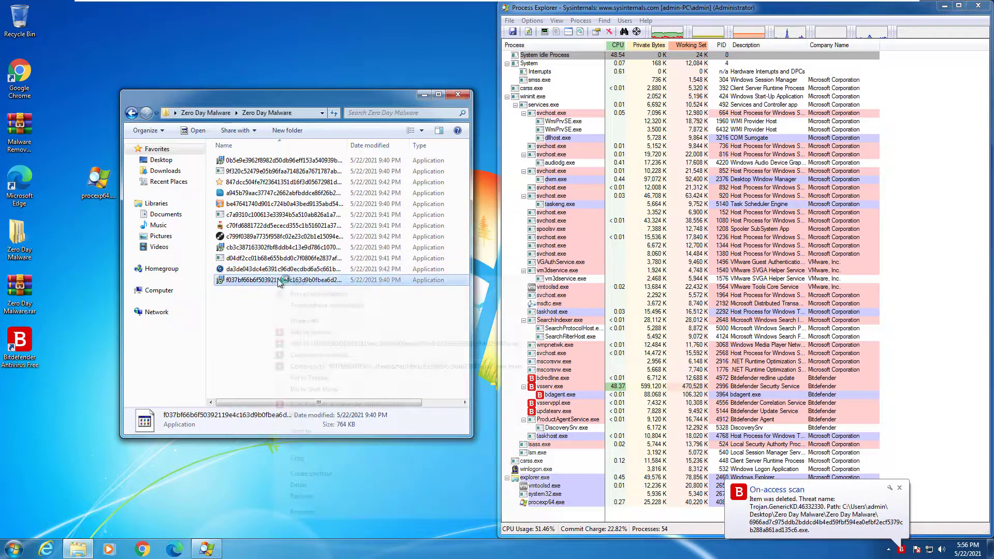
click(301, 293)
click(614, 275)
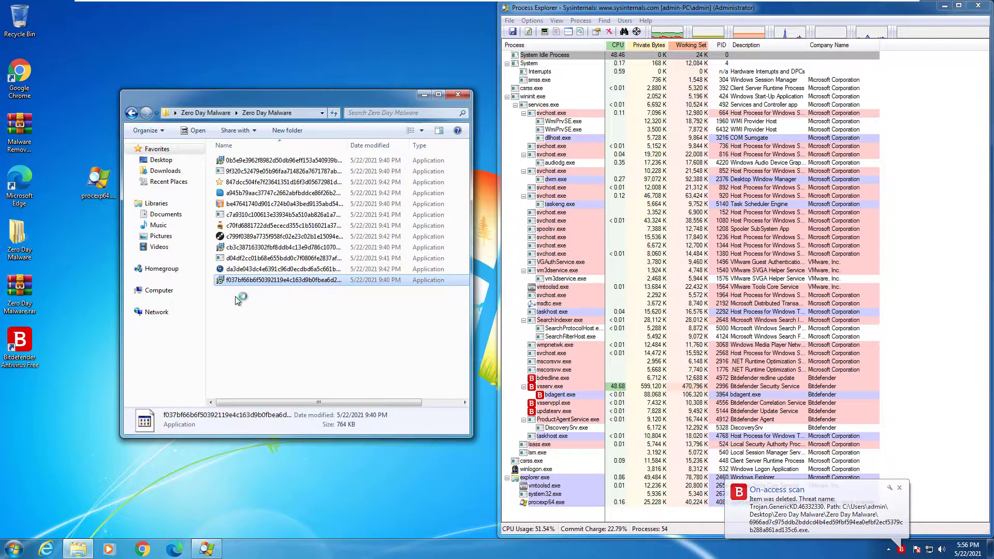
right_click(251, 294)
click(279, 337)
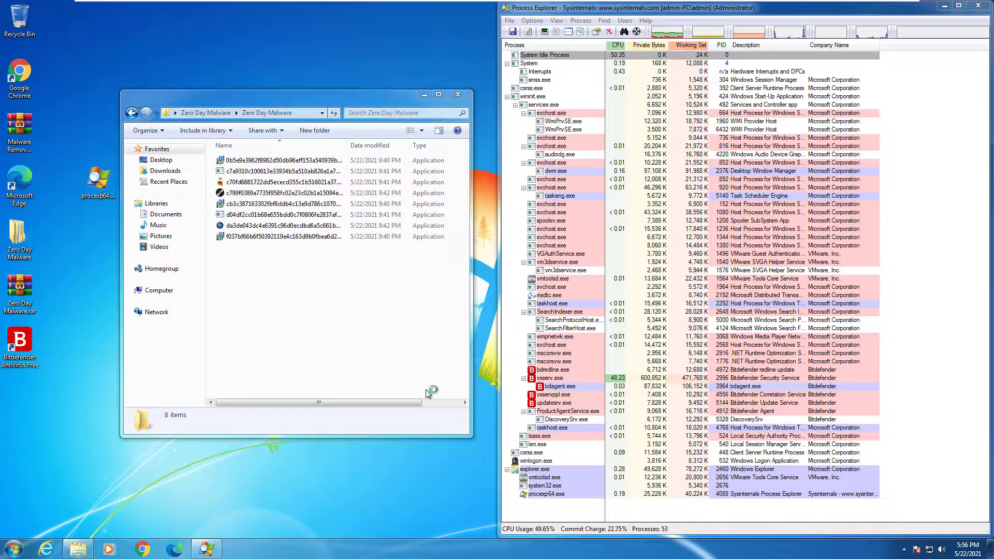
Refresh the Zero Day Malware folder four times as Bitdefender deletes more samples
click(269, 282)
right_click(318, 268)
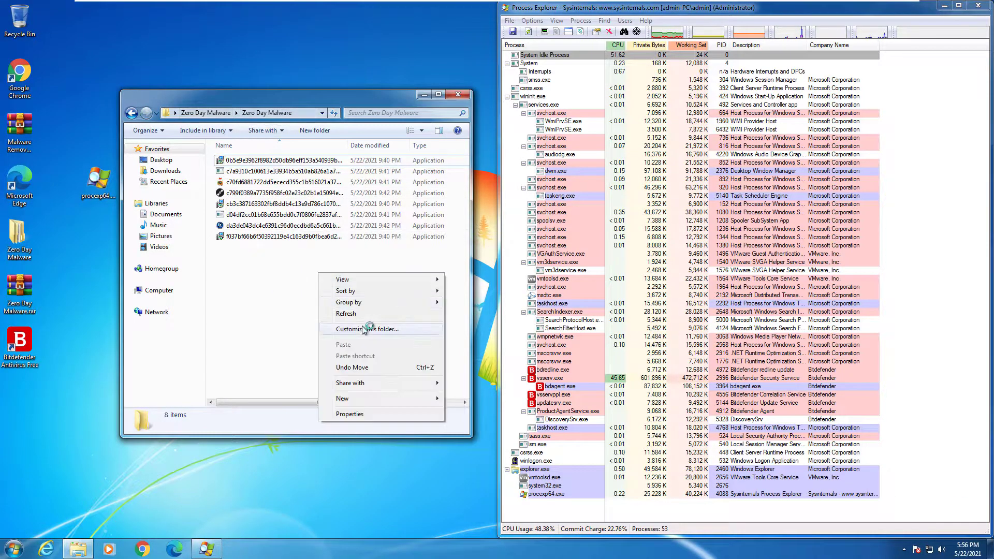
click(354, 313)
right_click(281, 269)
click(320, 310)
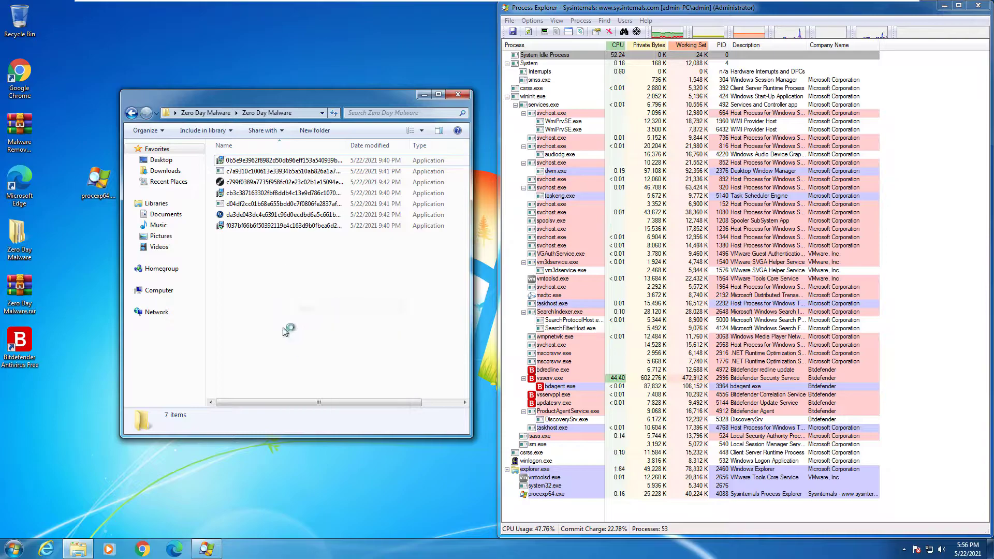
right_click(284, 268)
click(311, 309)
right_click(363, 316)
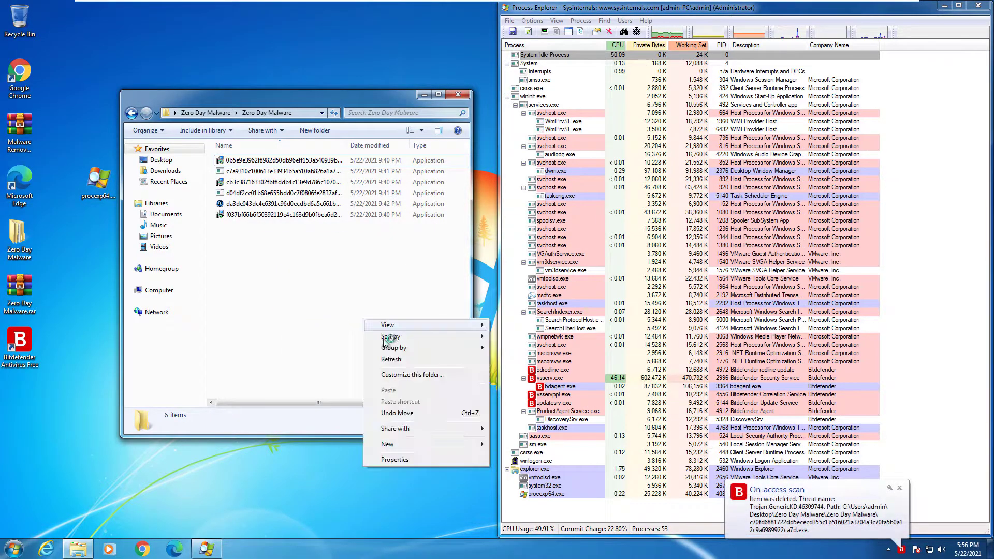
click(385, 361)
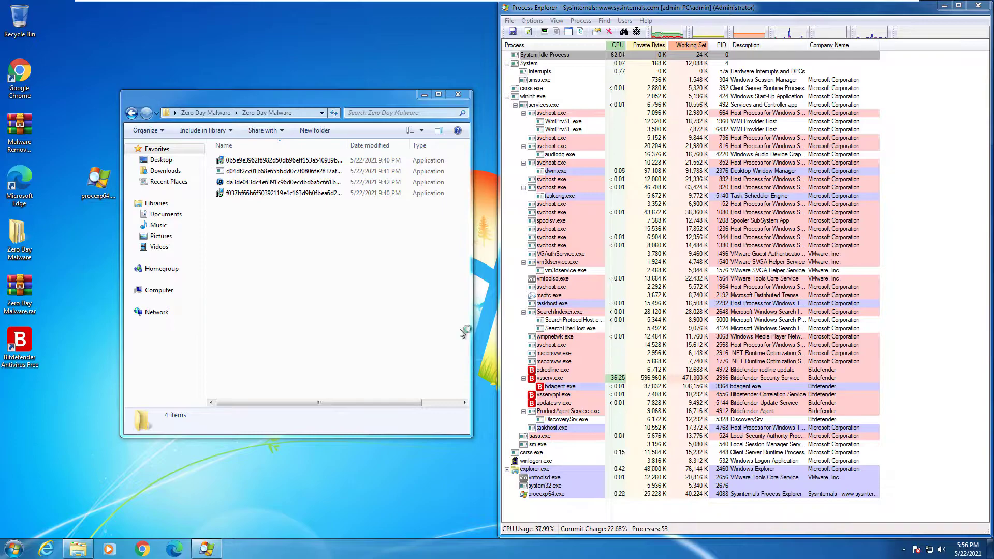
Open Bitdefender from the hidden tray icons and view the full Threat Blocked events list
click(904, 550)
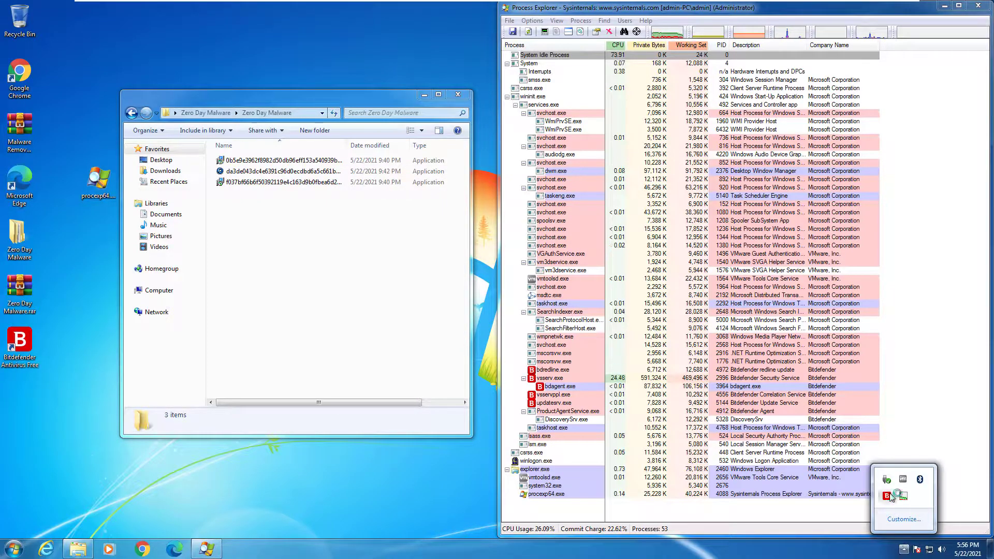
click(888, 496)
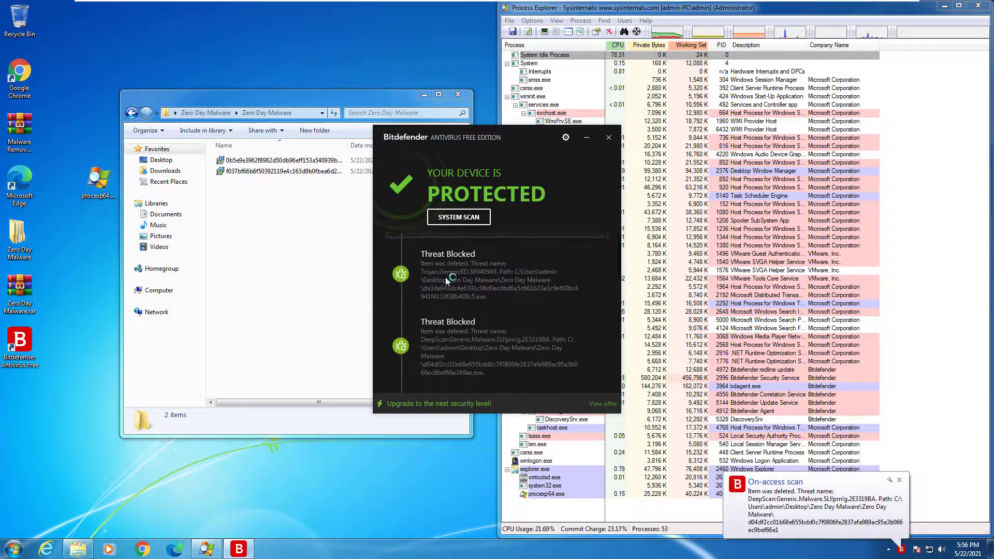
scroll(453, 352, down, 3)
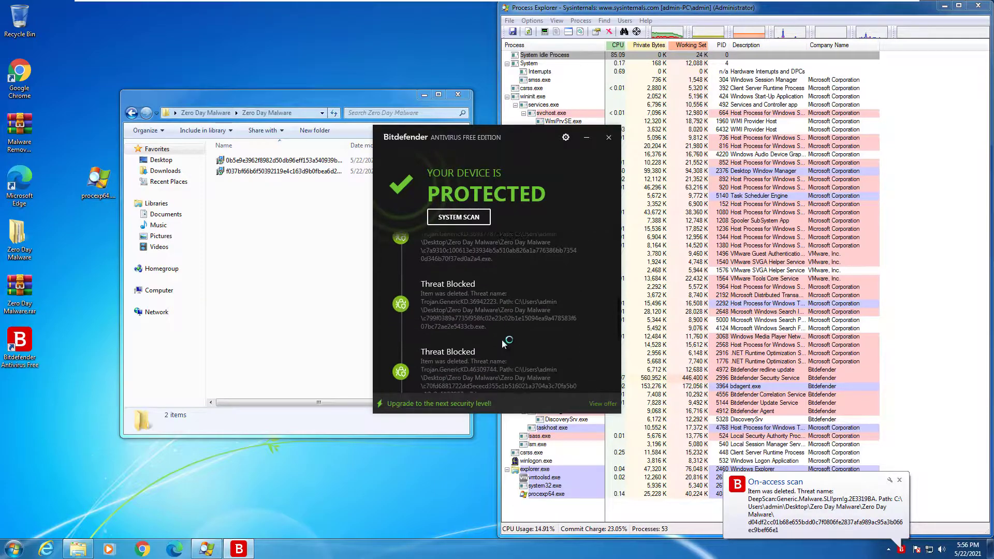
scroll(492, 333, down, 5)
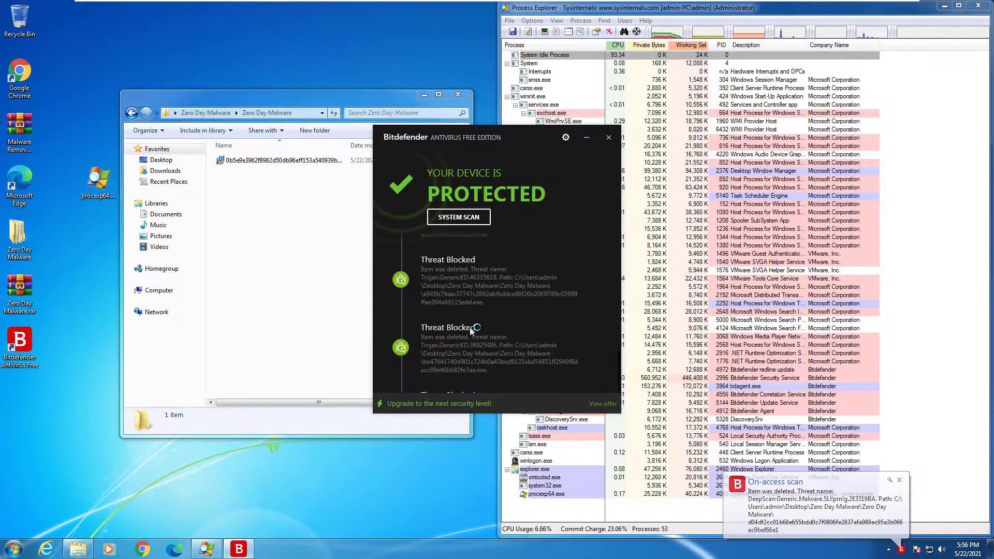
scroll(469, 334, up, 3)
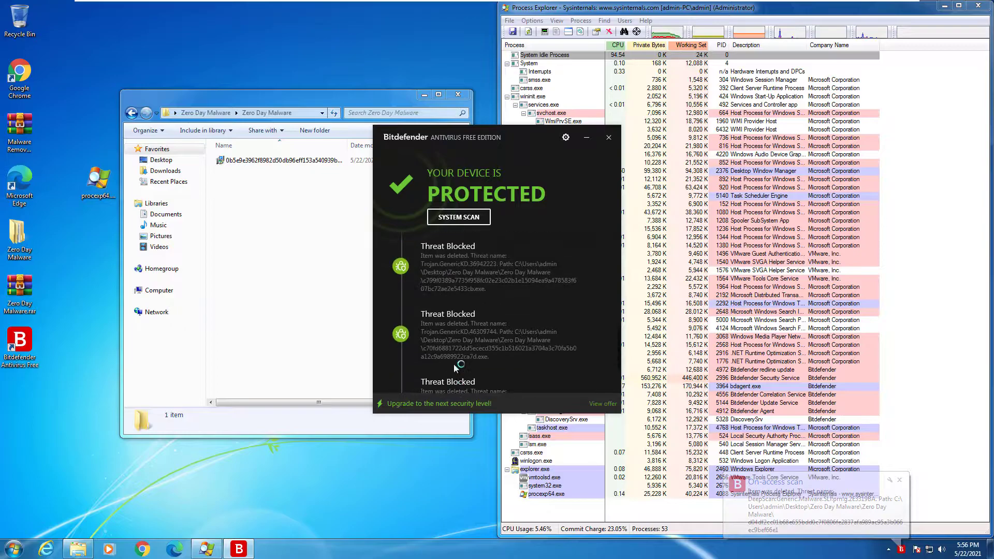
scroll(456, 363, up, 3)
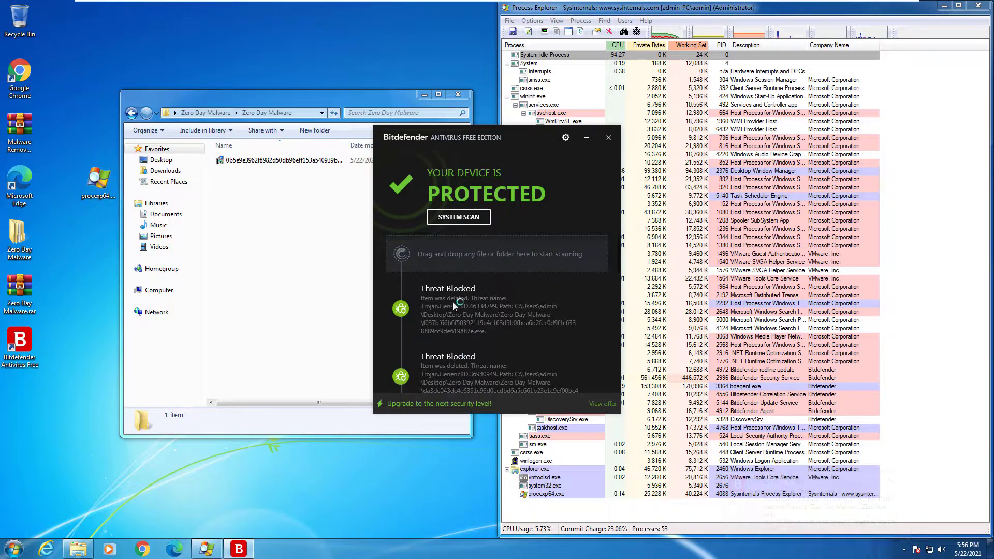
click(510, 321)
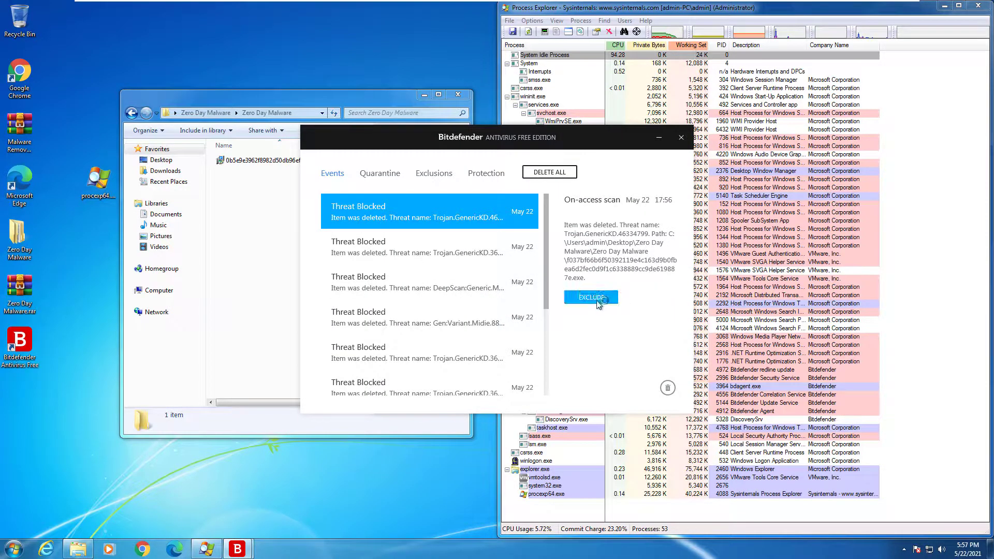
Check Bitdefender's Quarantine and Exclusions lists, then return to the Protection dashboard
click(396, 174)
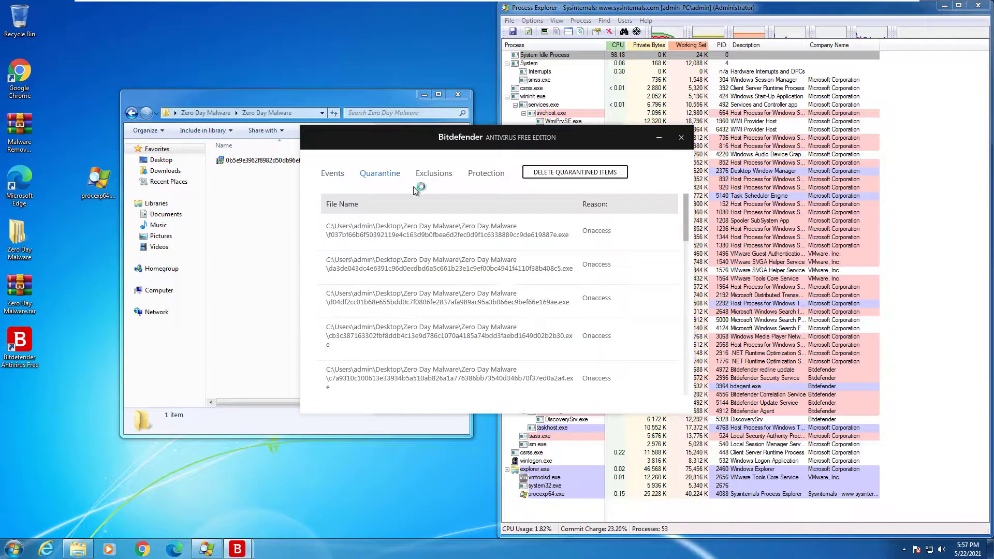
click(393, 177)
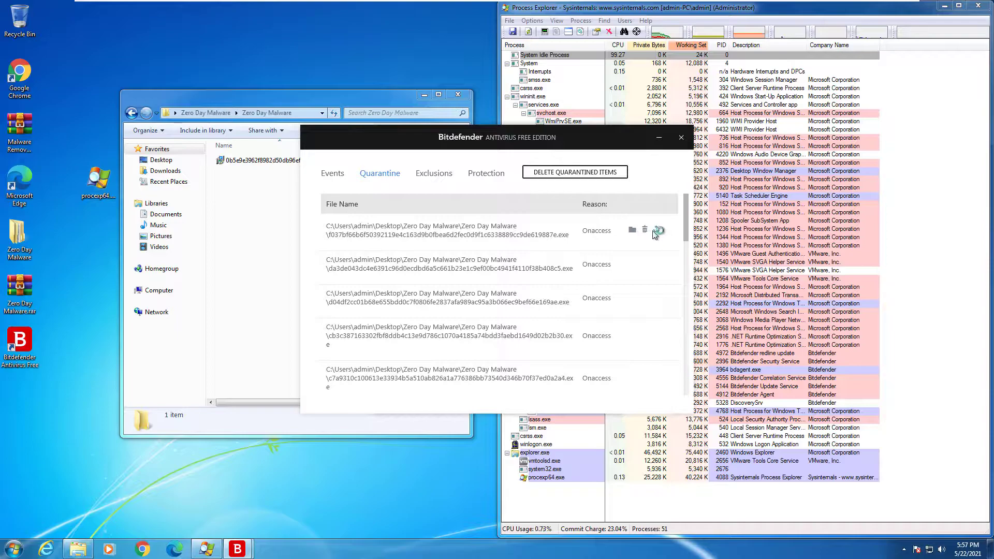
click(444, 176)
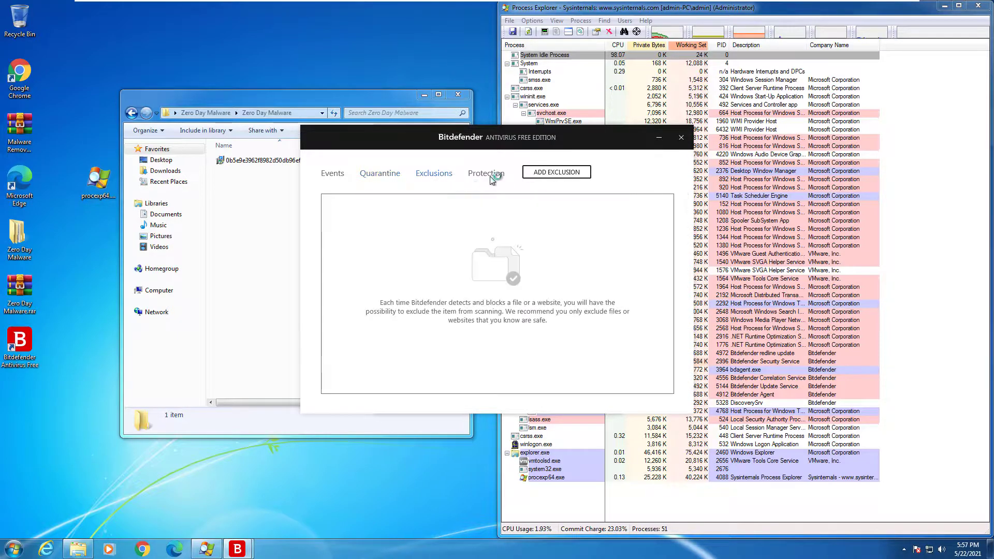
click(487, 174)
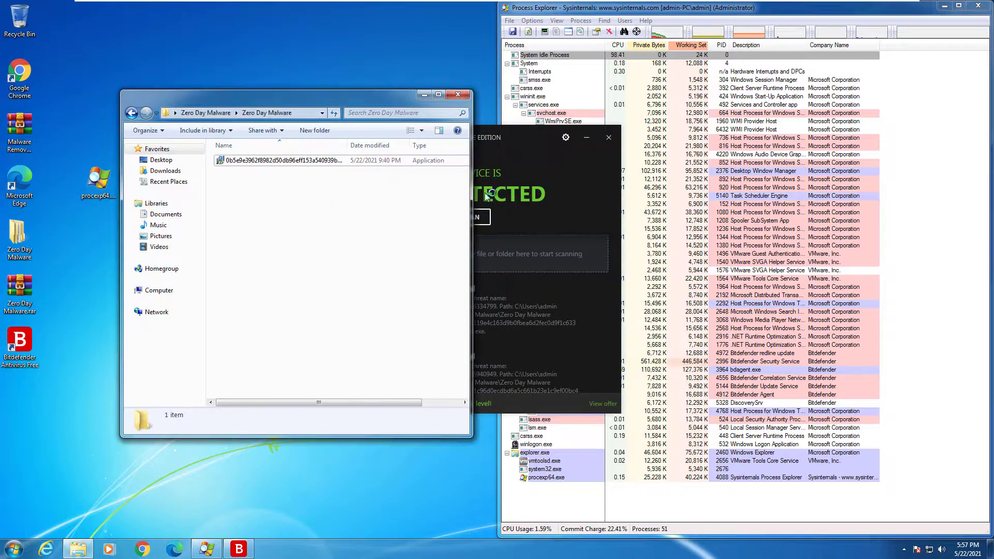
Close Bitdefender and run the last remaining sample as administrator
click(609, 137)
click(289, 162)
right_click(291, 163)
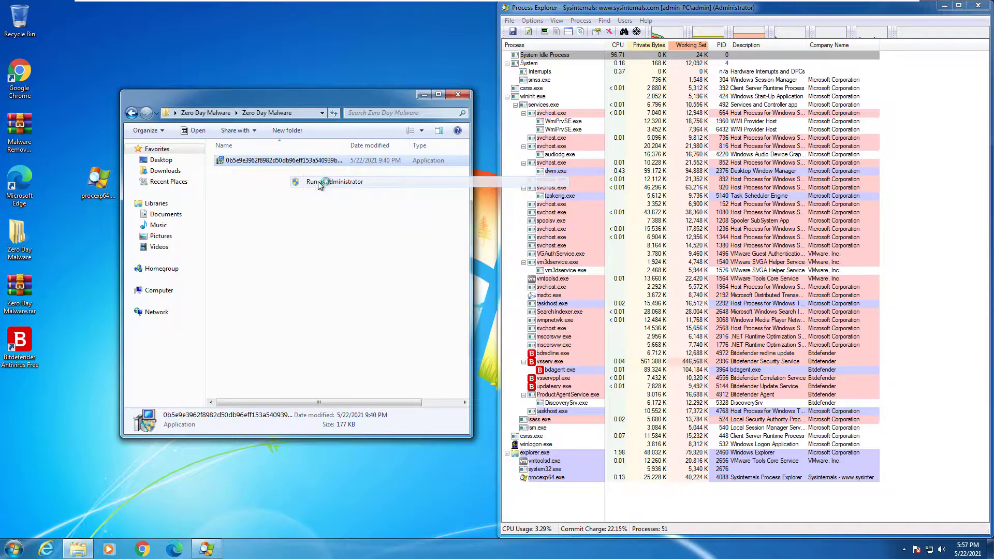
click(587, 309)
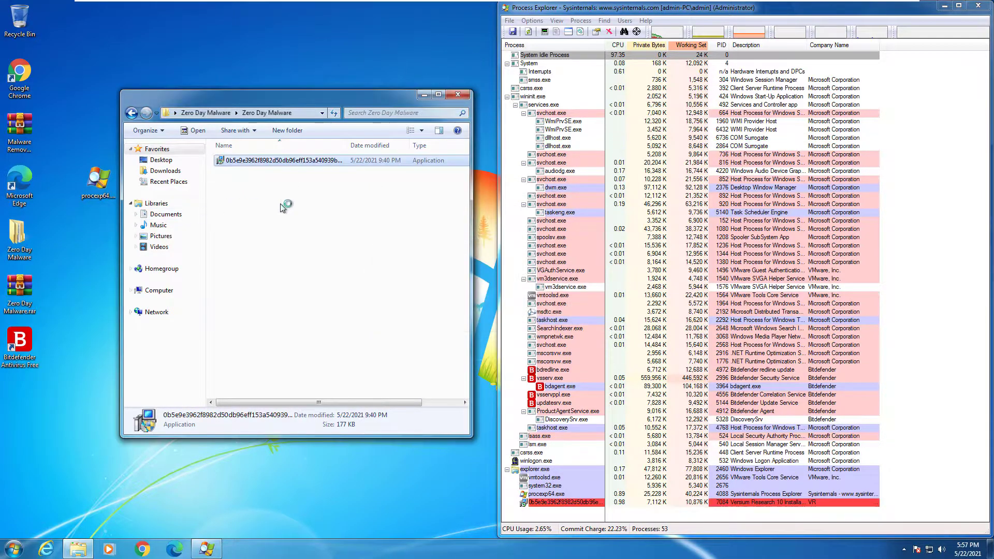
Refresh the folder and scan Zero Day Malware with Bitdefender, finding 0 threats in 4 items
right_click(284, 202)
click(323, 241)
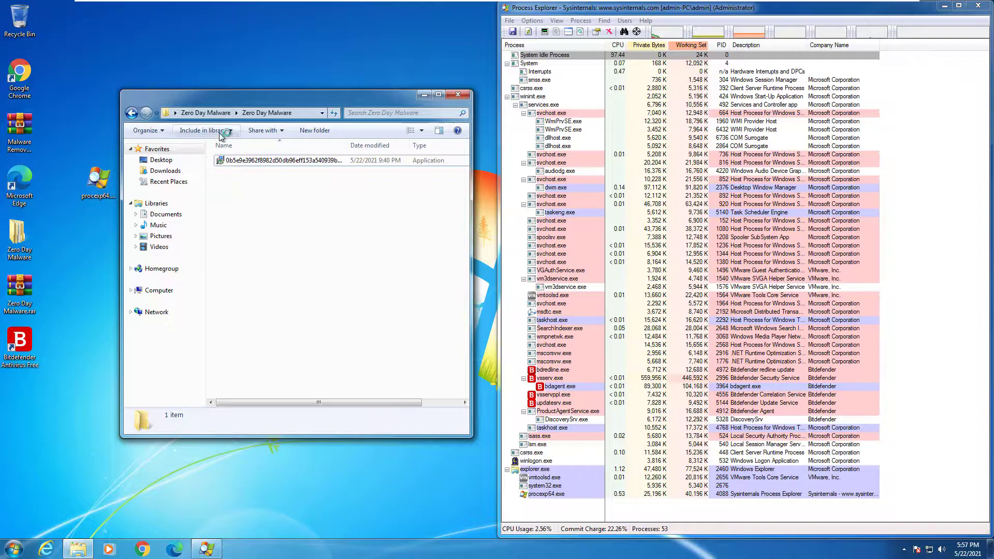
right_click(33, 242)
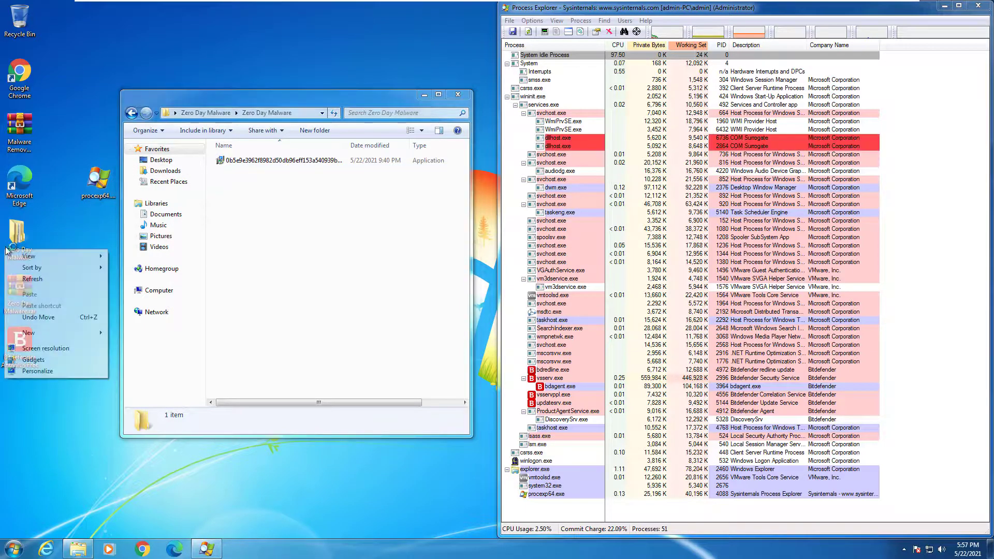
click(104, 284)
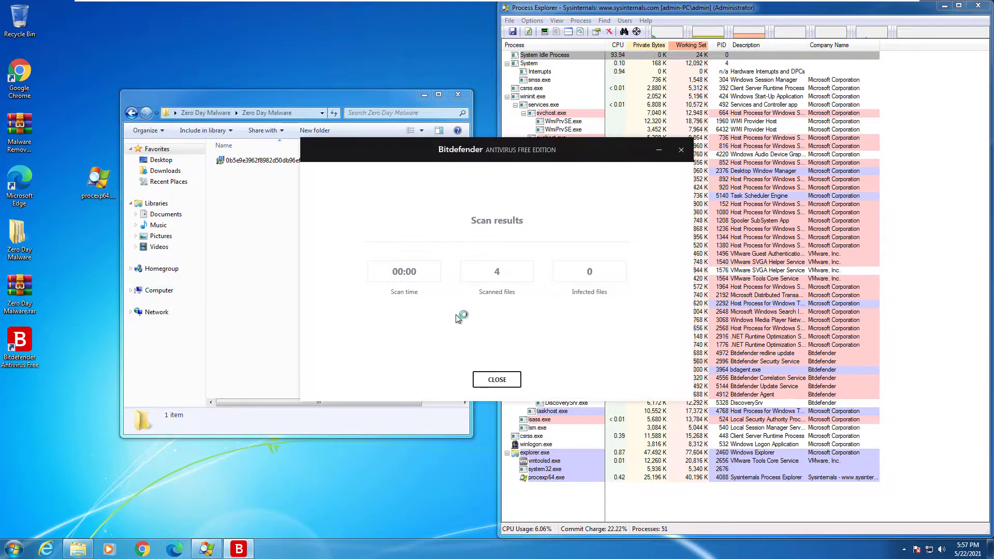
Close the scan results and the Zero Day Malware window, and unsnap Process Explorer
click(498, 383)
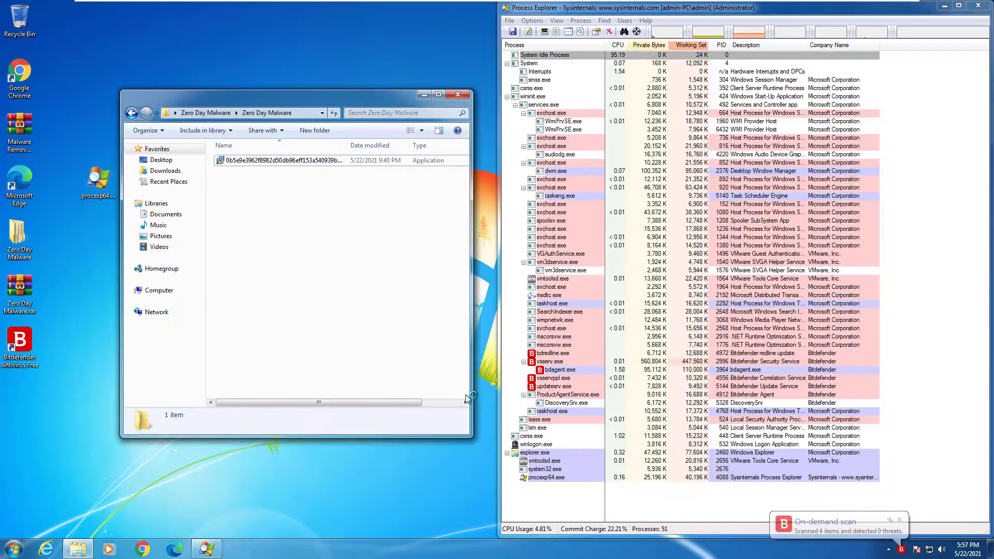
click(458, 94)
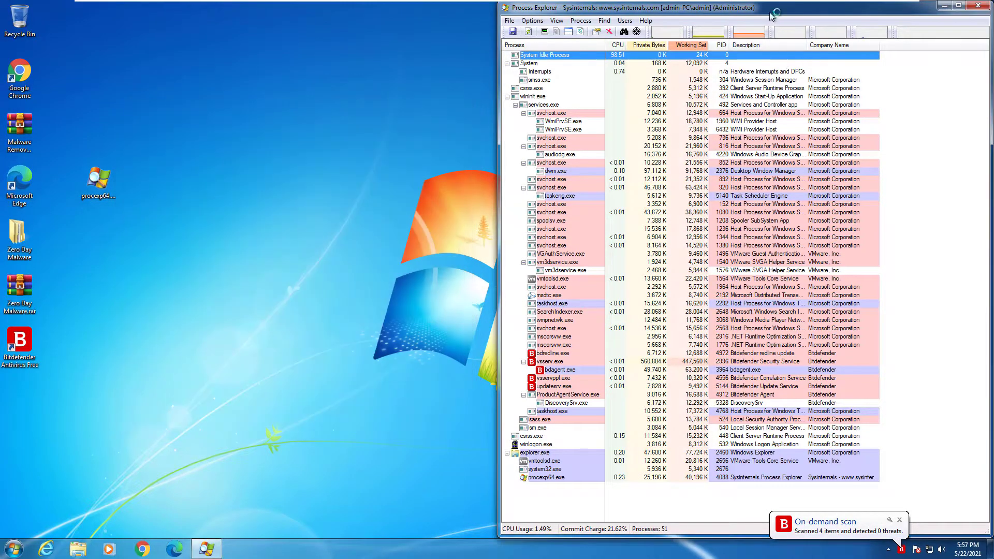
drag(932, 8, 741, 91)
Close Process Explorer and launch Bitdefender Antivirus Free from its desktop icon
click(744, 74)
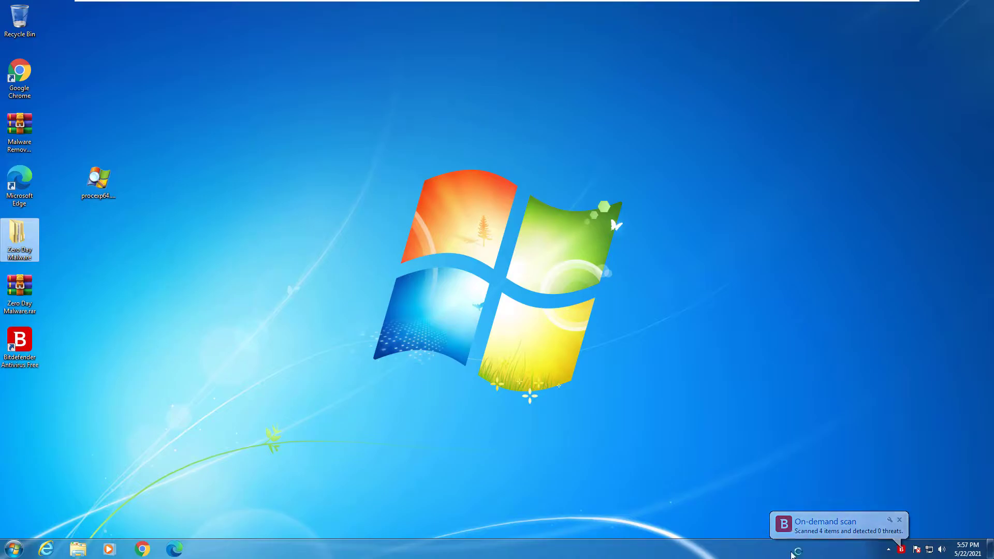
click(158, 413)
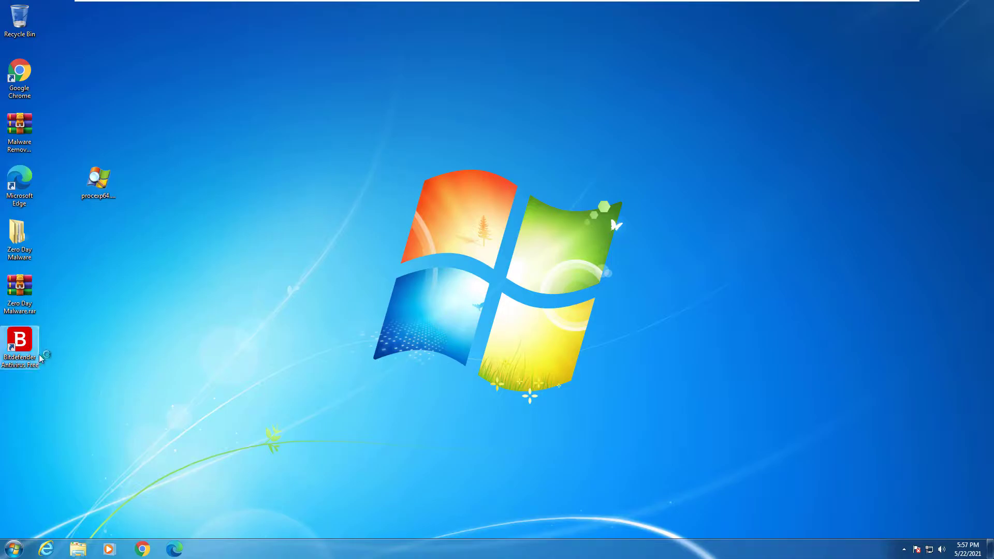
double_click(28, 340)
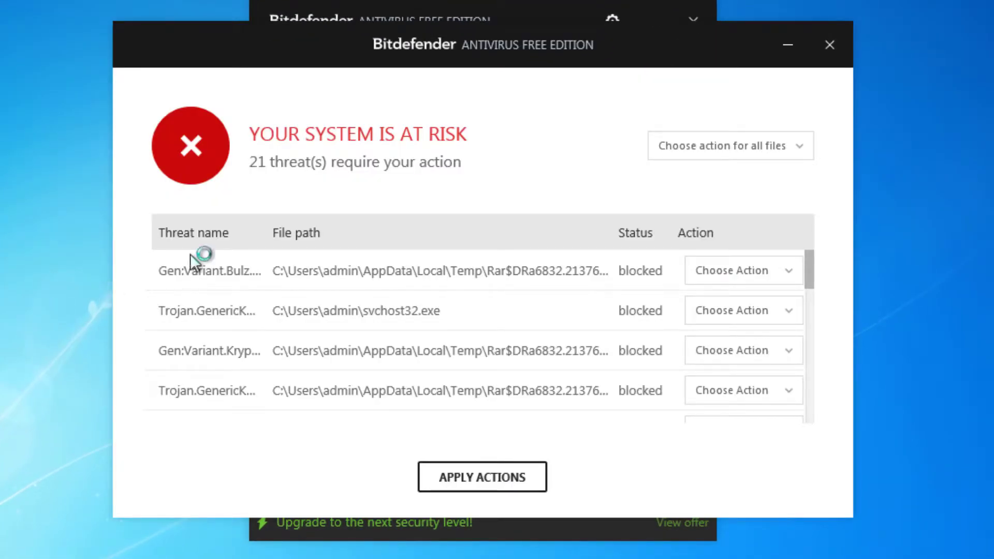
Set all detected threats to 'Move to quarantine' and apply the actions
drag(392, 52, 403, 52)
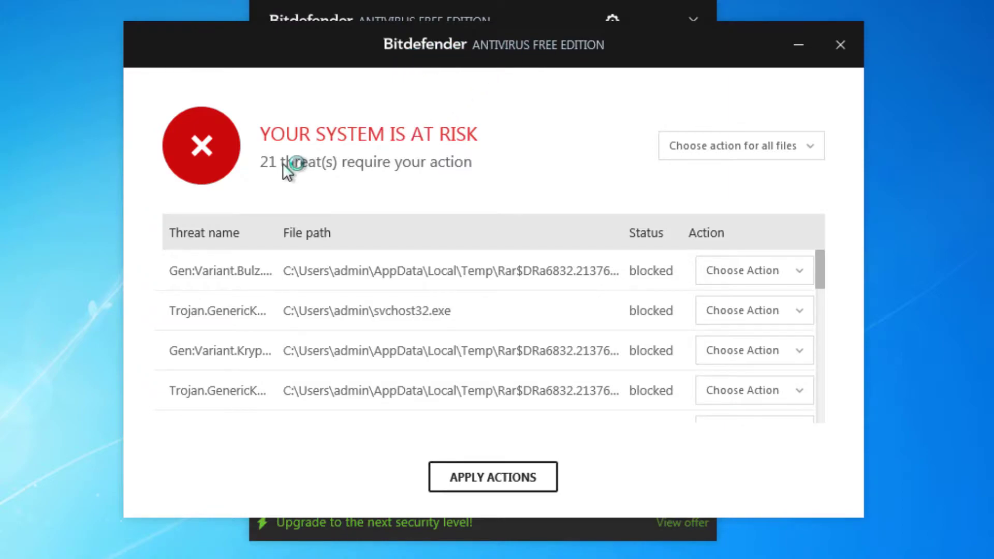
click(677, 153)
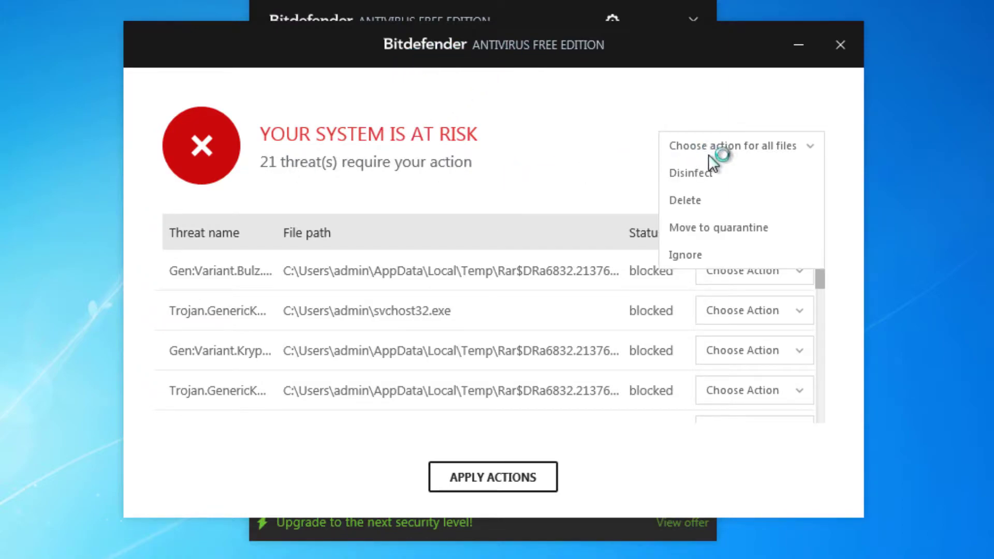
click(725, 224)
click(493, 476)
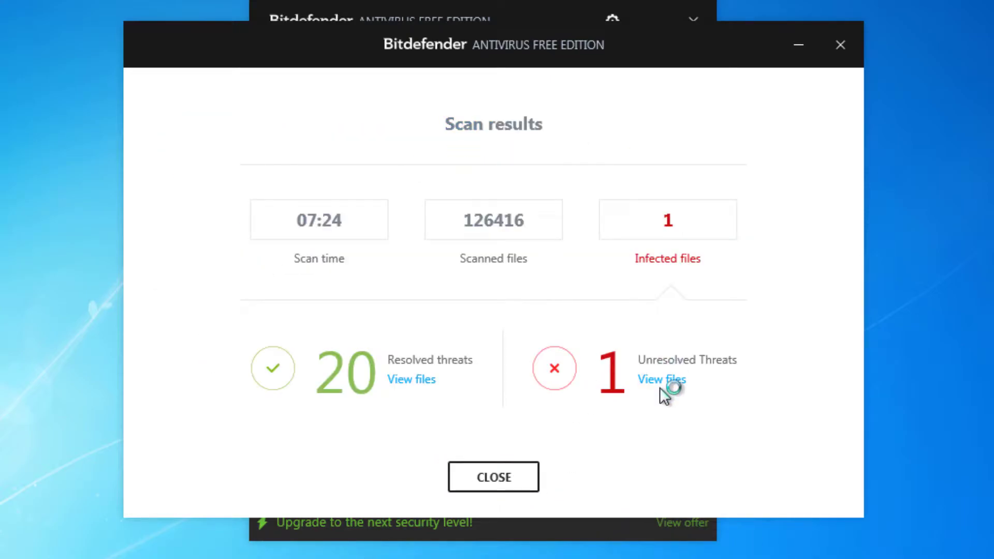
Set the unresolved system32.exe trojan to Ignore and apply the action
click(661, 383)
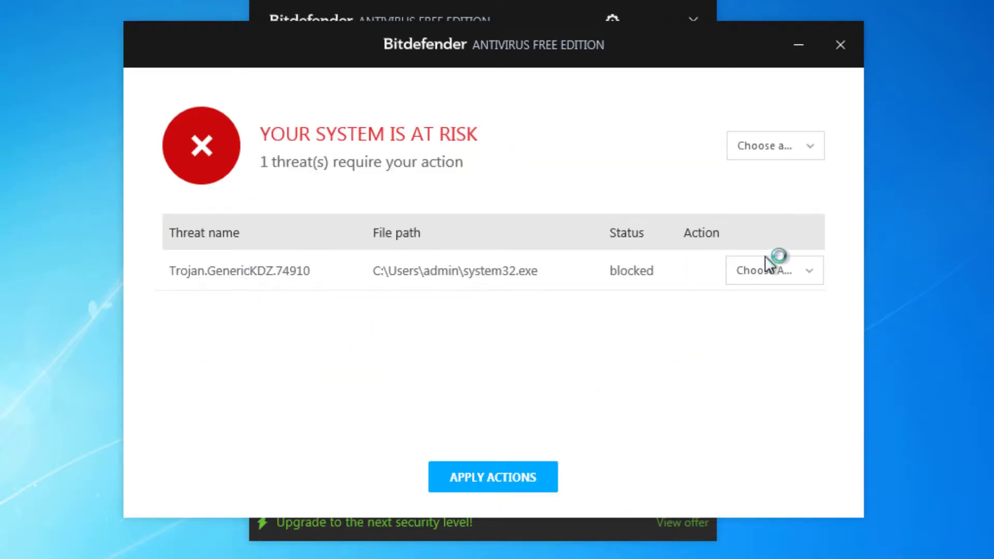
click(774, 270)
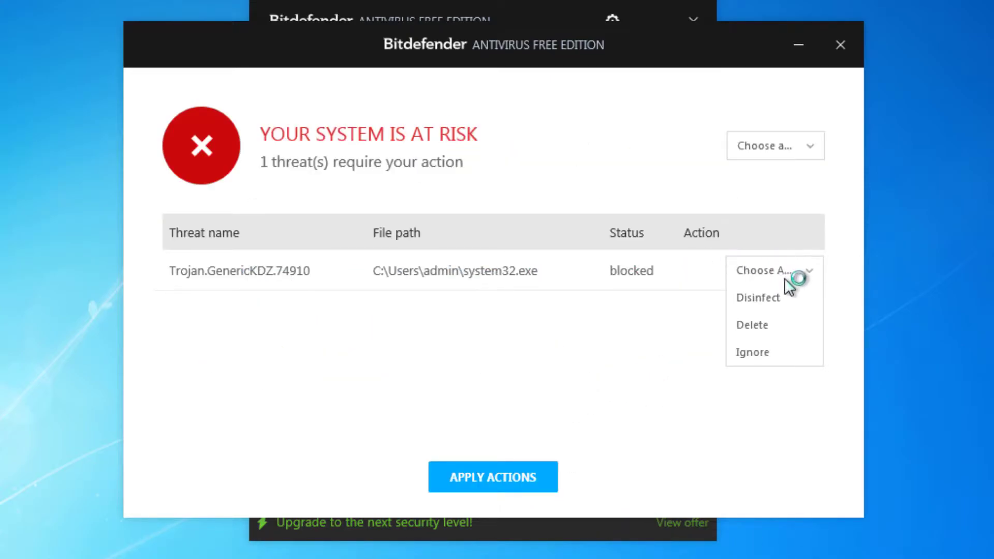
click(764, 354)
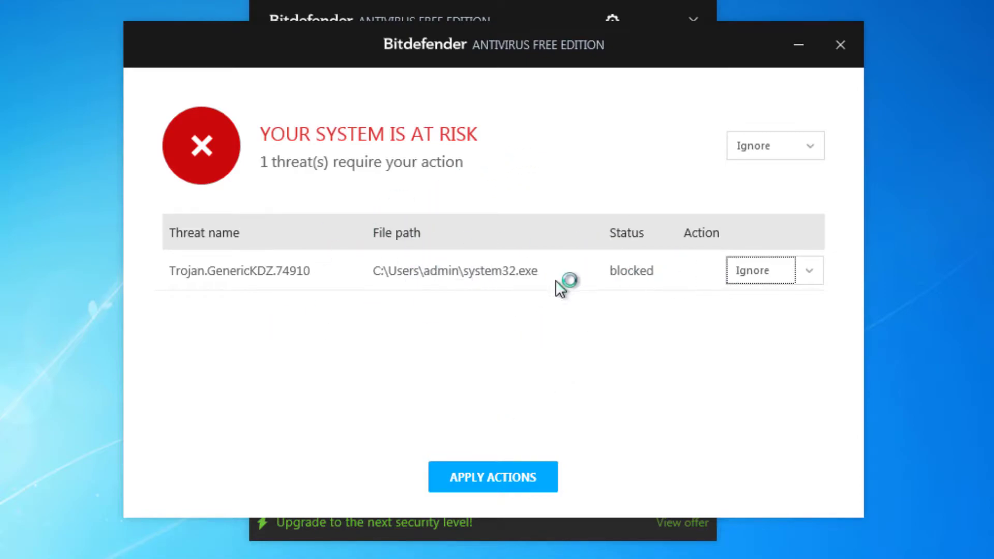
click(492, 471)
Close Bitdefender and open the Zero Day Malware folder and its subfolder
click(534, 483)
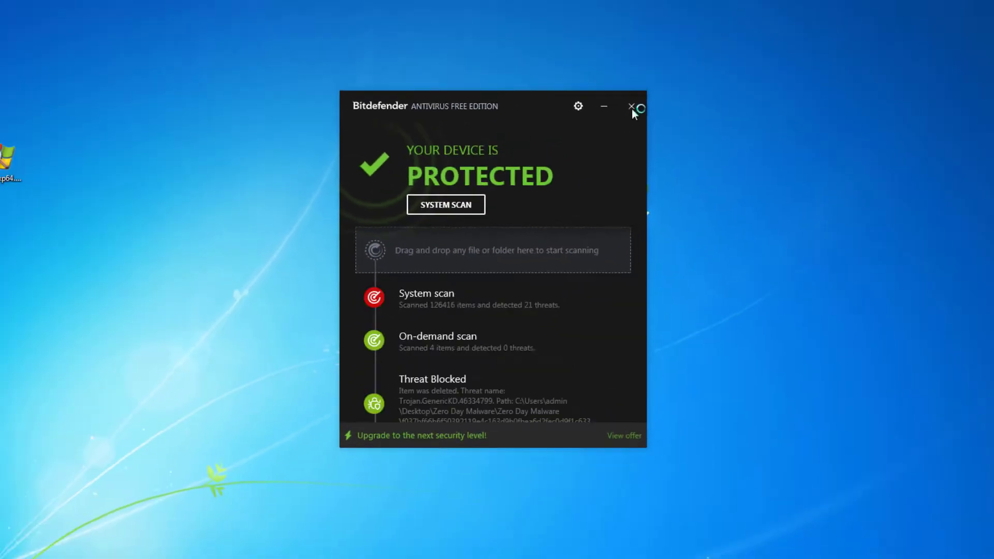
click(689, 24)
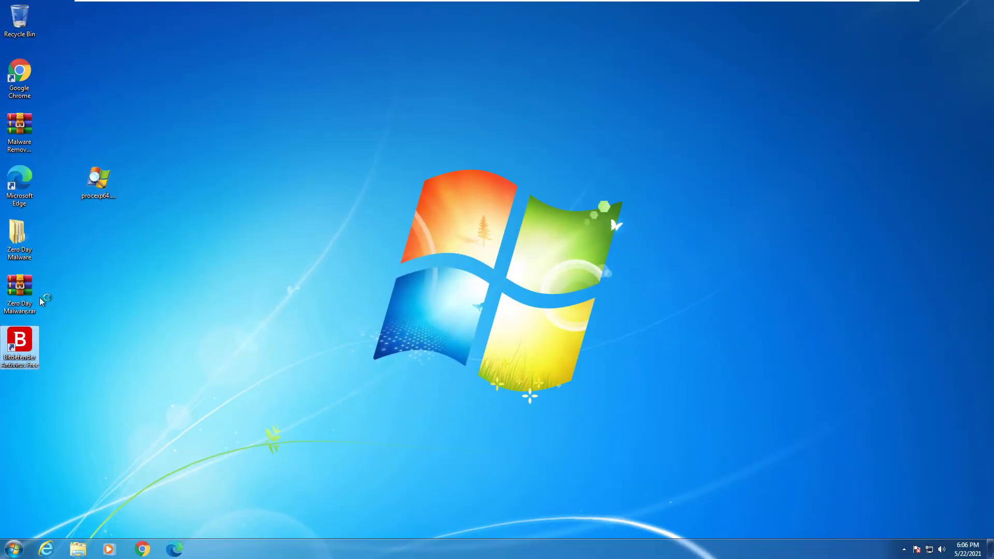
double_click(21, 236)
double_click(258, 162)
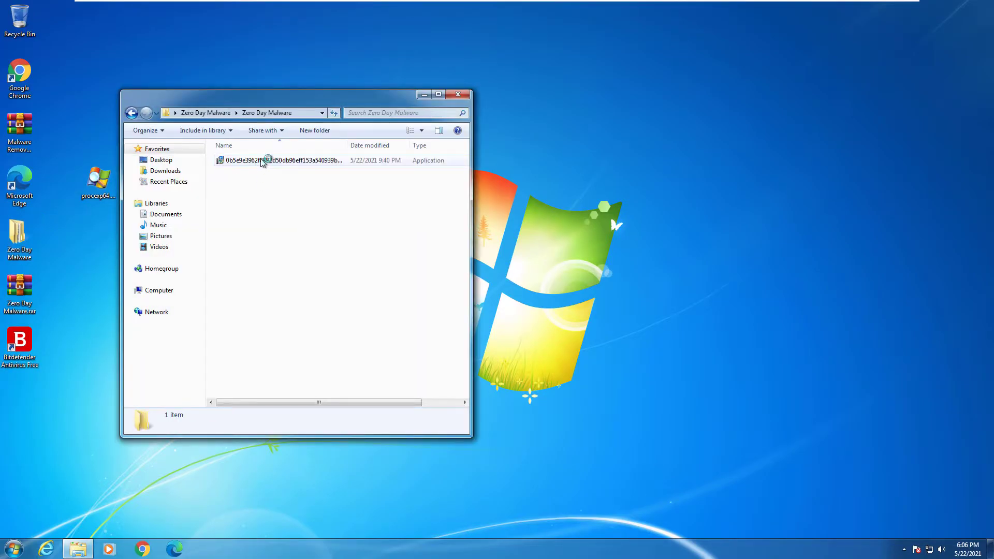
Confirm the subfolder still holds one sample application, then close the window
key(BackSpace)
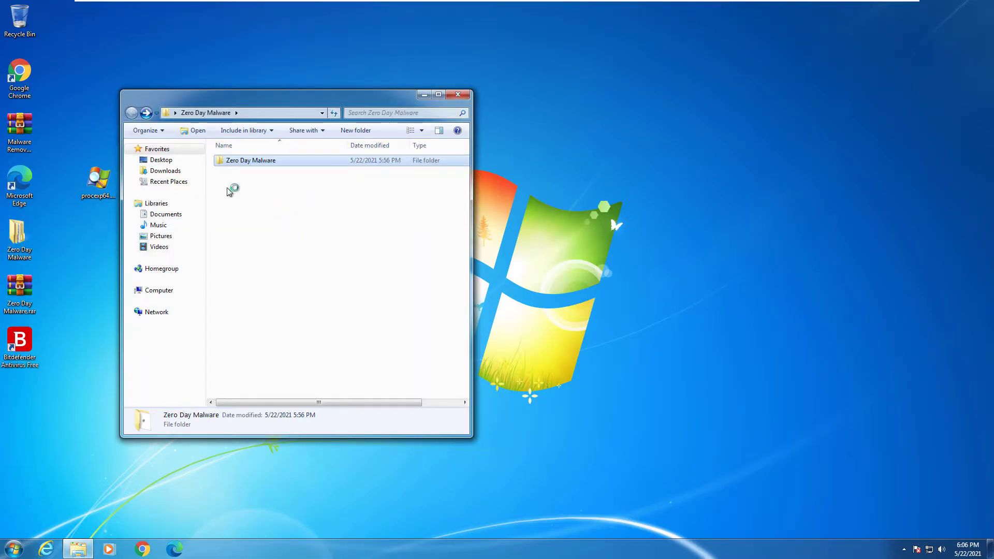
double_click(266, 158)
right_click(264, 184)
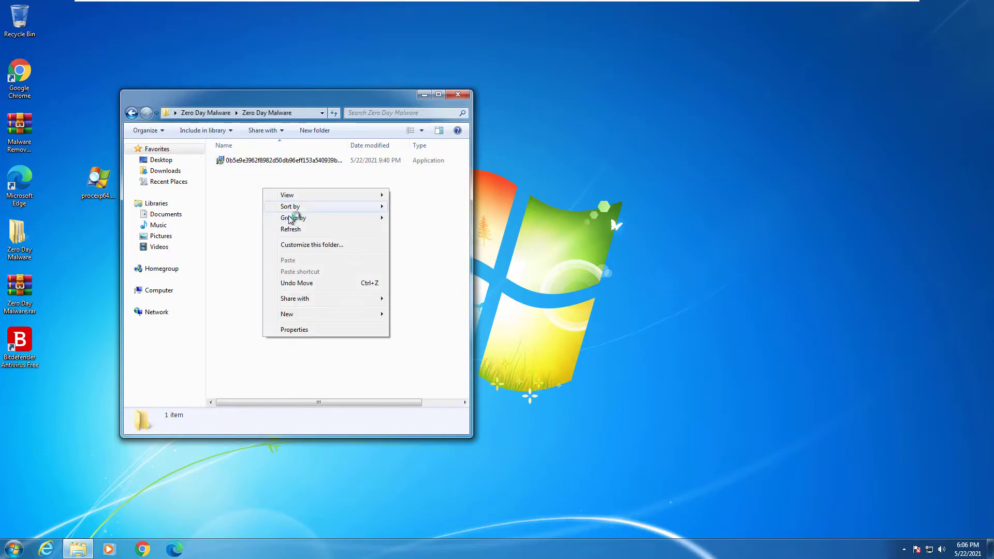
key(Escape)
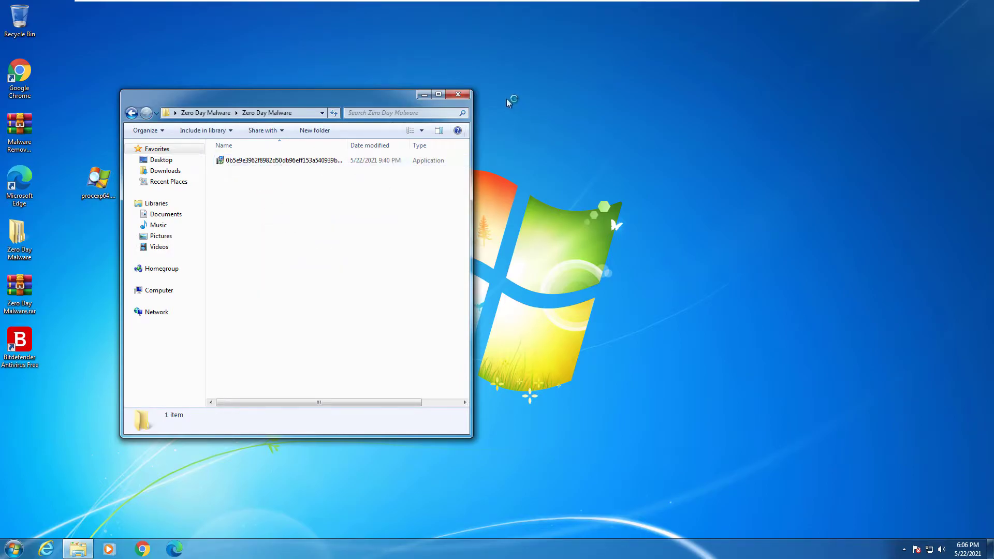
click(466, 94)
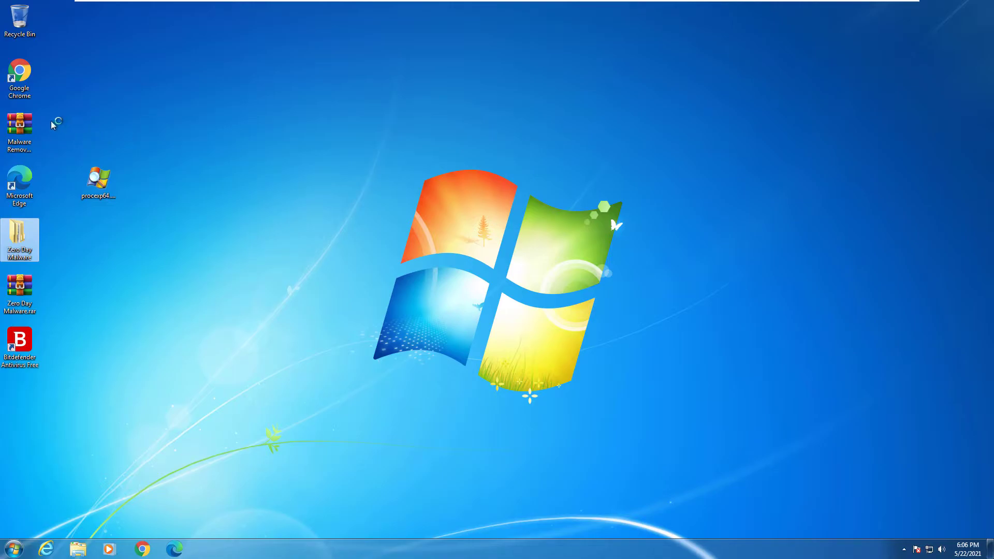
Extract Malware Removal Tools.zip to 'Malware Removal Tools\' and open its inner folder
right_click(24, 128)
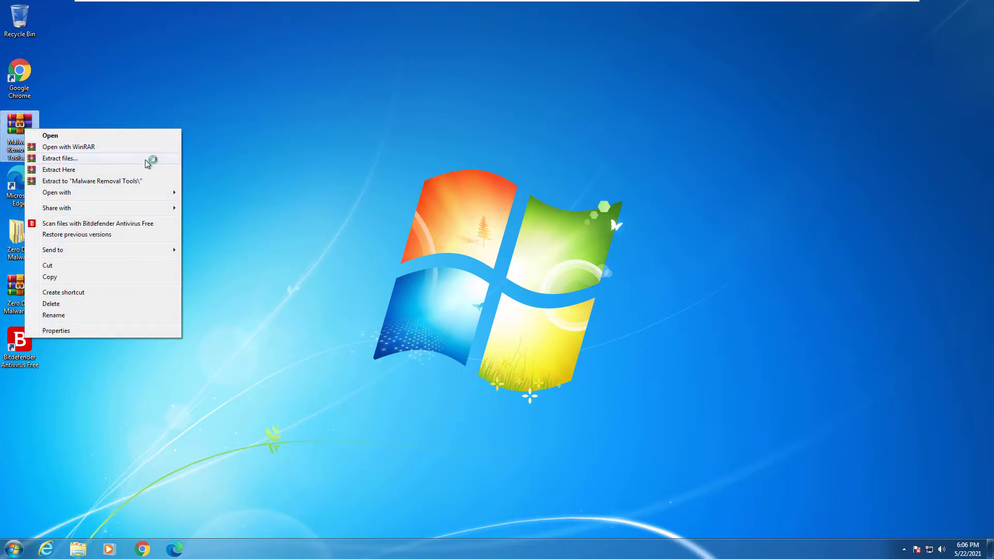
click(136, 181)
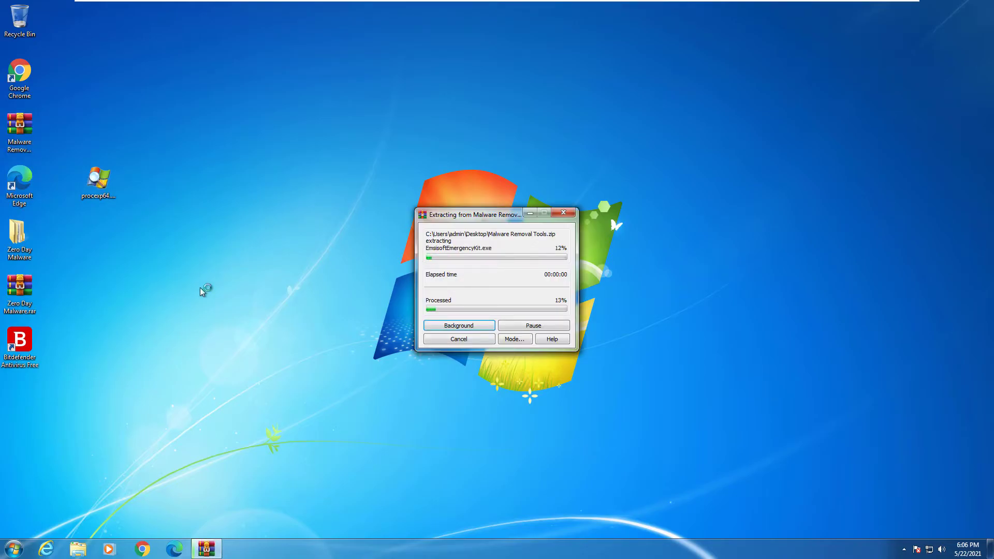
double_click(19, 396)
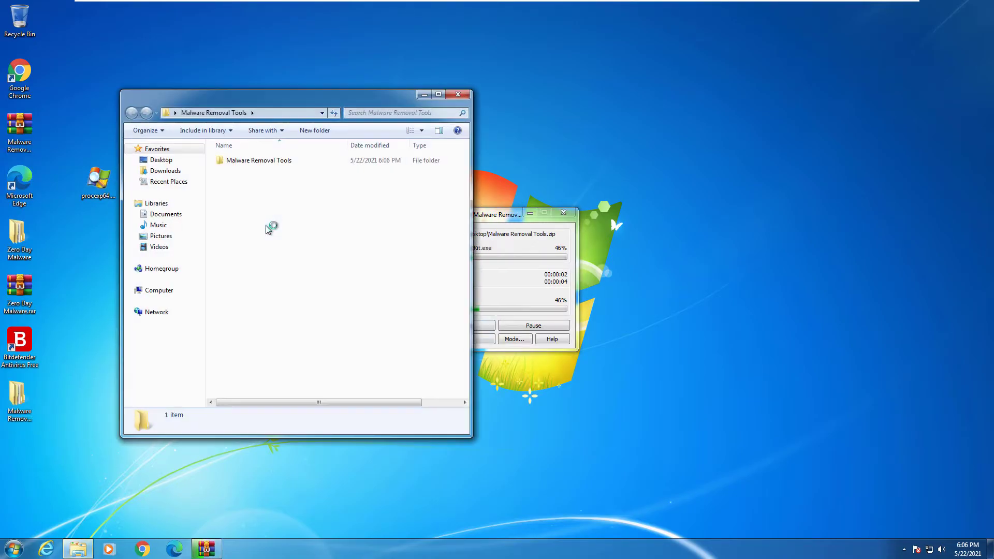
double_click(231, 161)
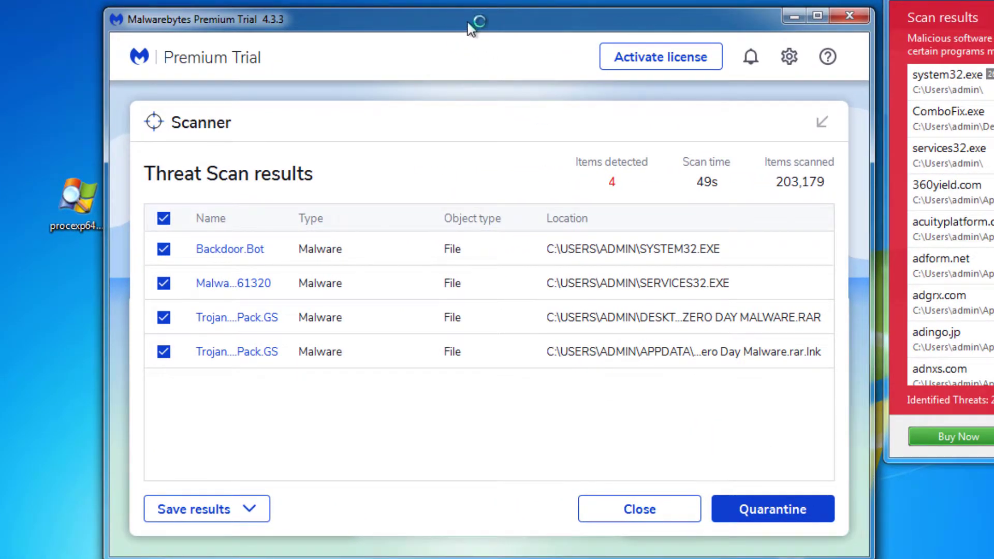
Review Malwarebytes' Threat Scan results with 4 detected items, then close the window
drag(473, 24, 430, 13)
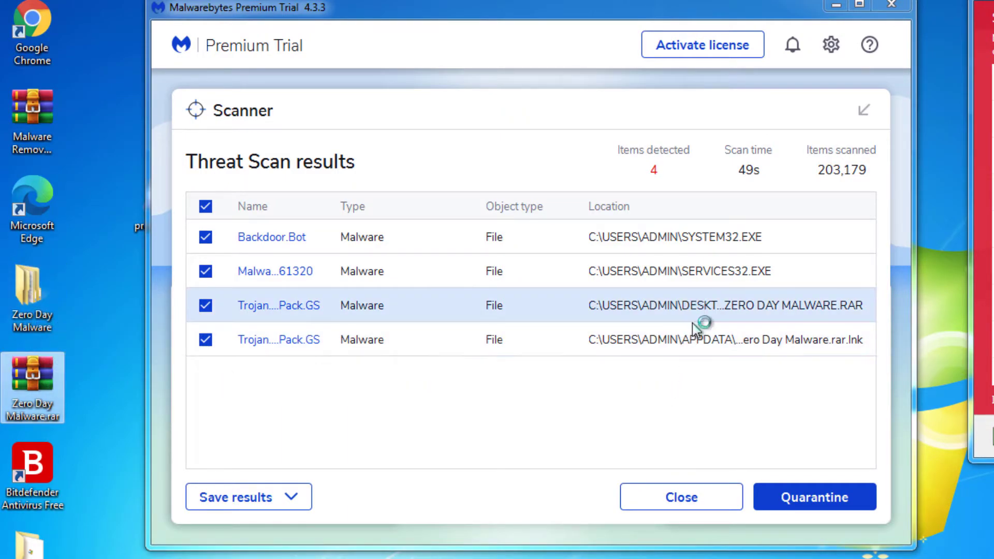
click(891, 5)
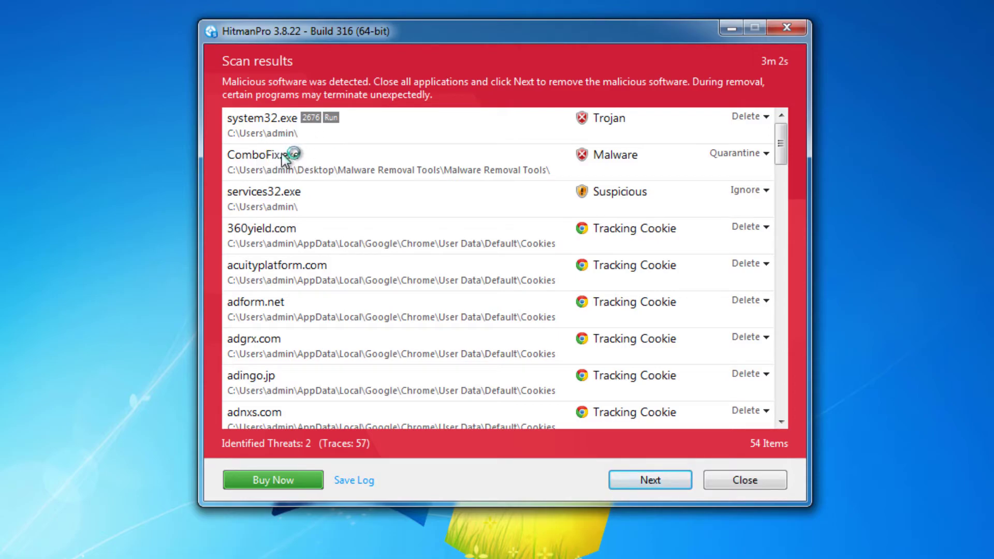
Reposition HitmanPro to review its 2 identified threats and tracking cookies
drag(319, 32, 350, 42)
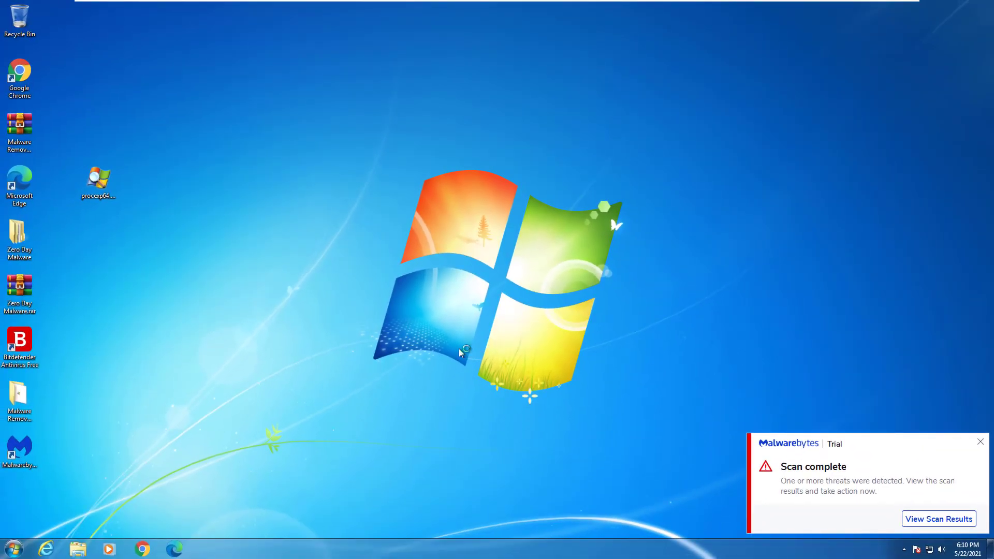
Dismiss the Malwarebytes 'Scan complete' notification in the lower-right corner
click(981, 443)
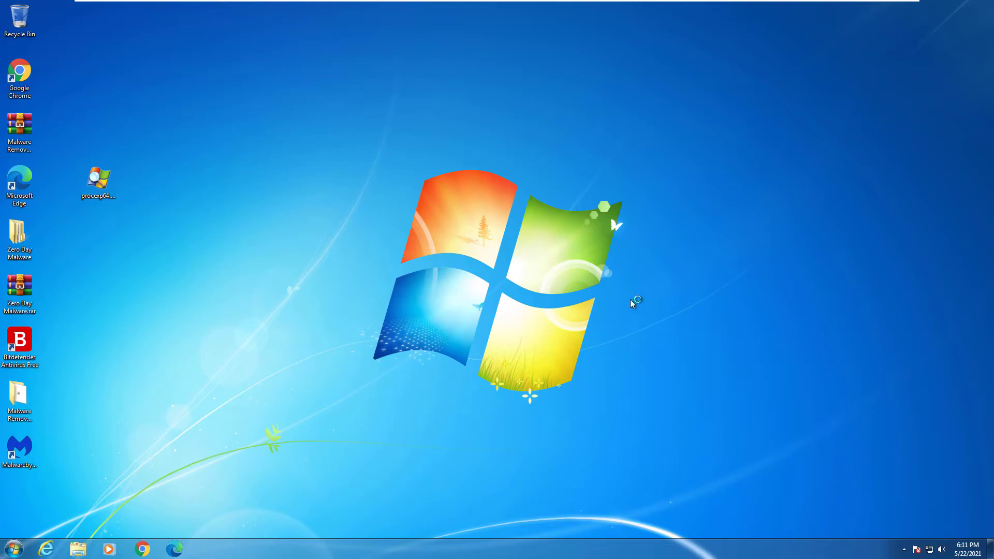